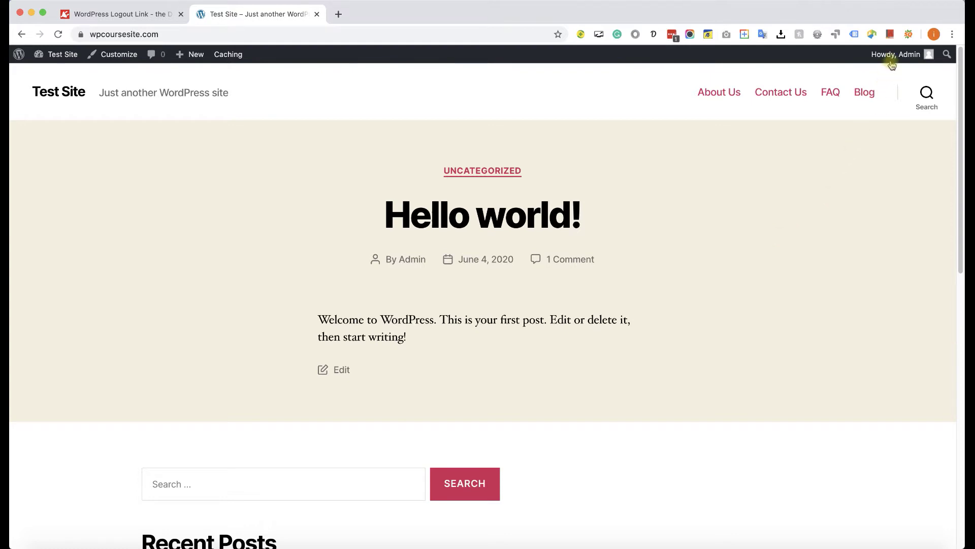
Go to Appearance > Menus for the Main Menu and expand the Custom Links panel.
{"action": "mouse_move", "coordinate": [892, 60]}
{"action": "mouse_move", "coordinate": [59, 59]}
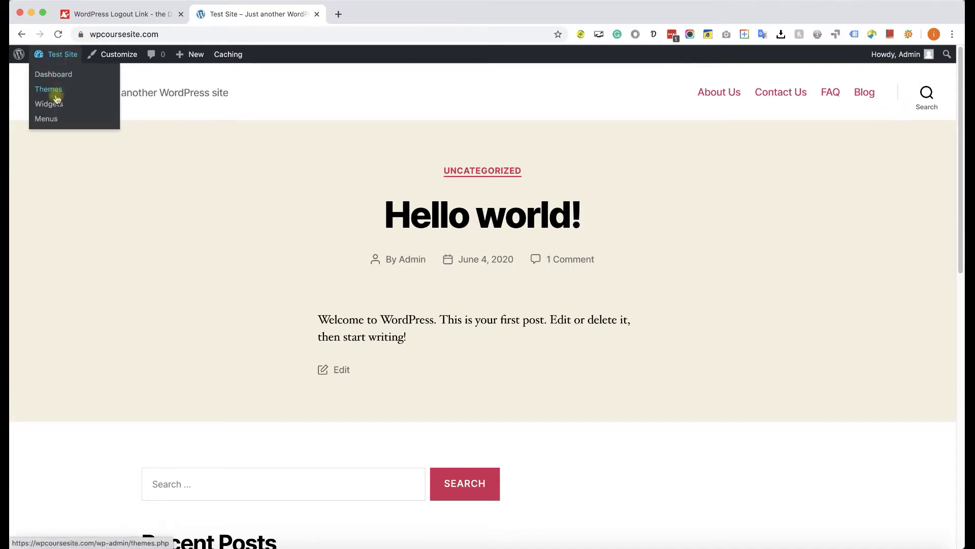
{"action": "left_click", "coordinate": [58, 77]}
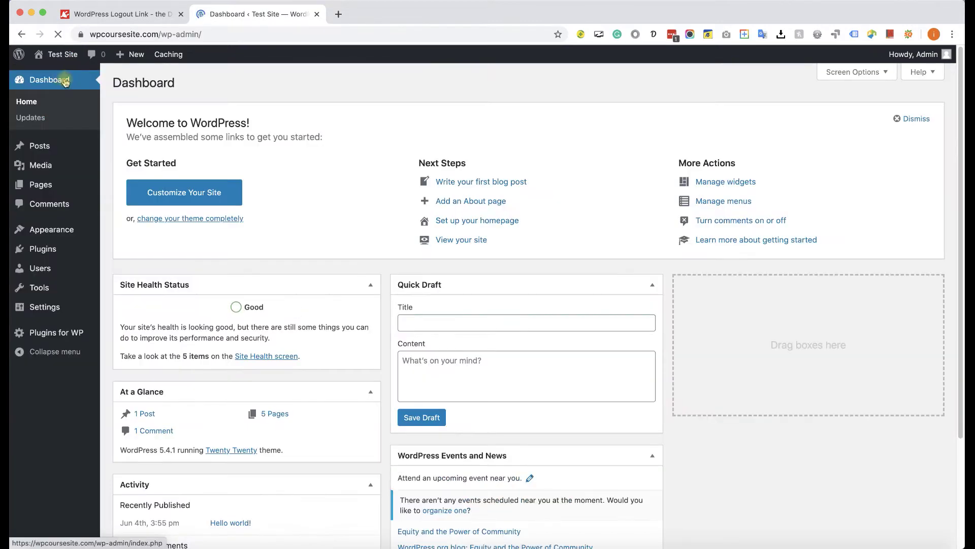
{"action": "mouse_move", "coordinate": [82, 232]}
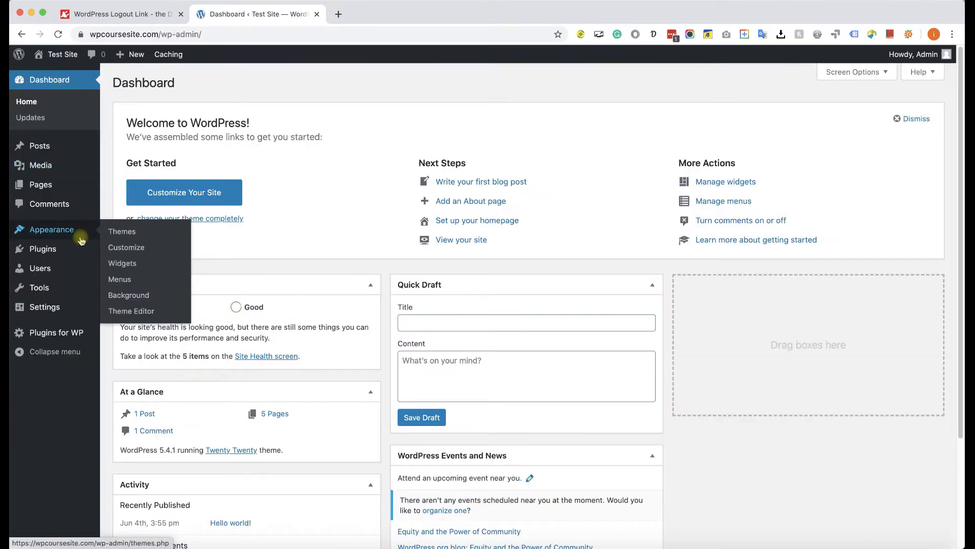
{"action": "left_click", "coordinate": [122, 279]}
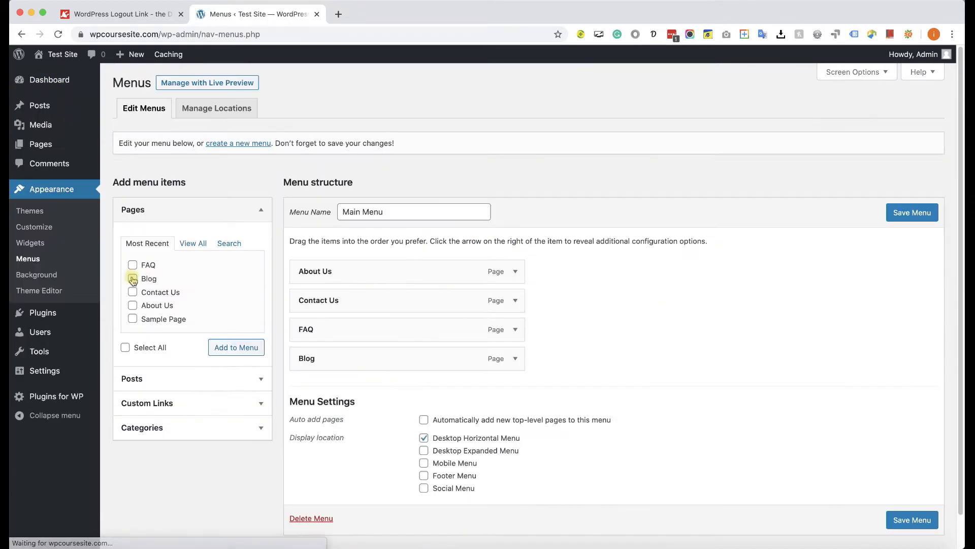
{"action": "scroll", "coordinate": [316, 369], "scroll_direction": "down", "scroll_amount": 2}
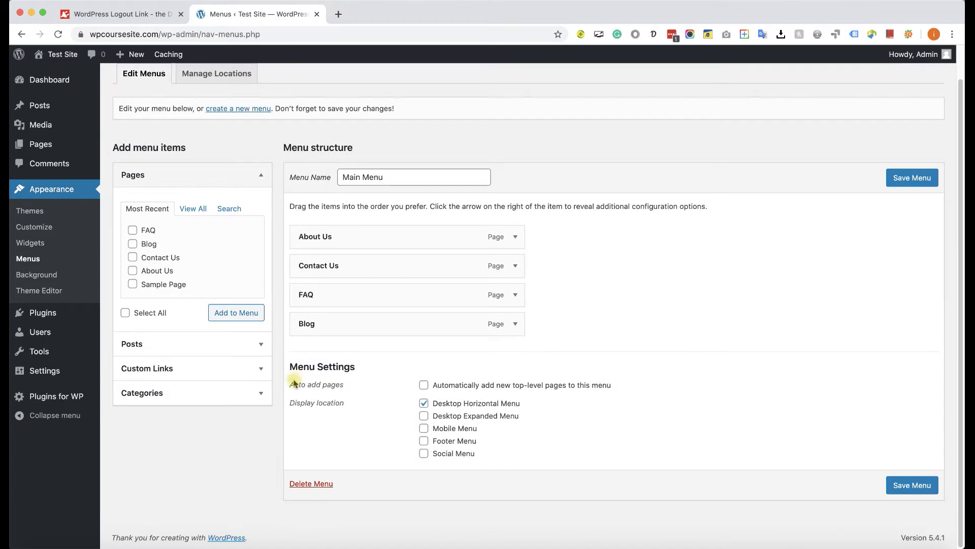
{"action": "left_click", "coordinate": [203, 369]}
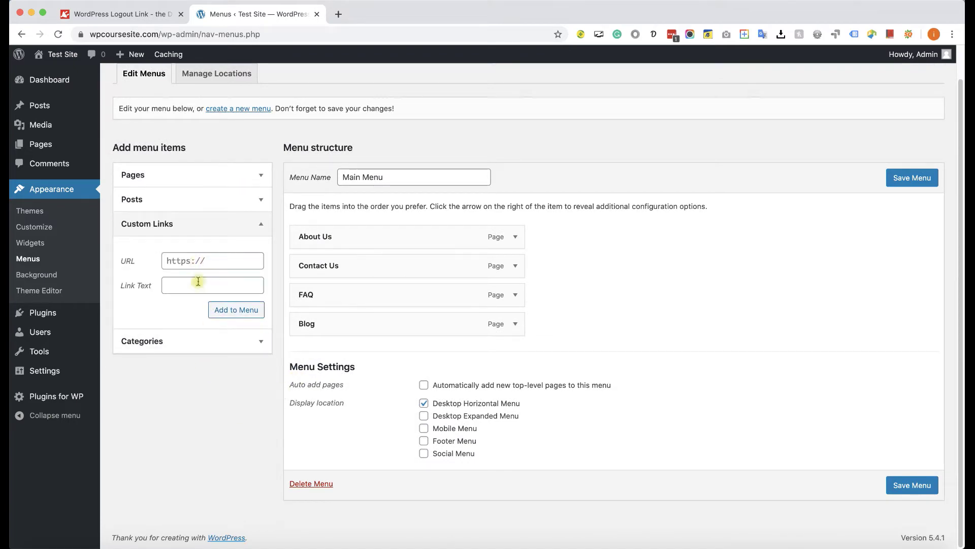
Copy the default WordPress logout URL from the article's code sample.
{"action": "left_click", "coordinate": [147, 20]}
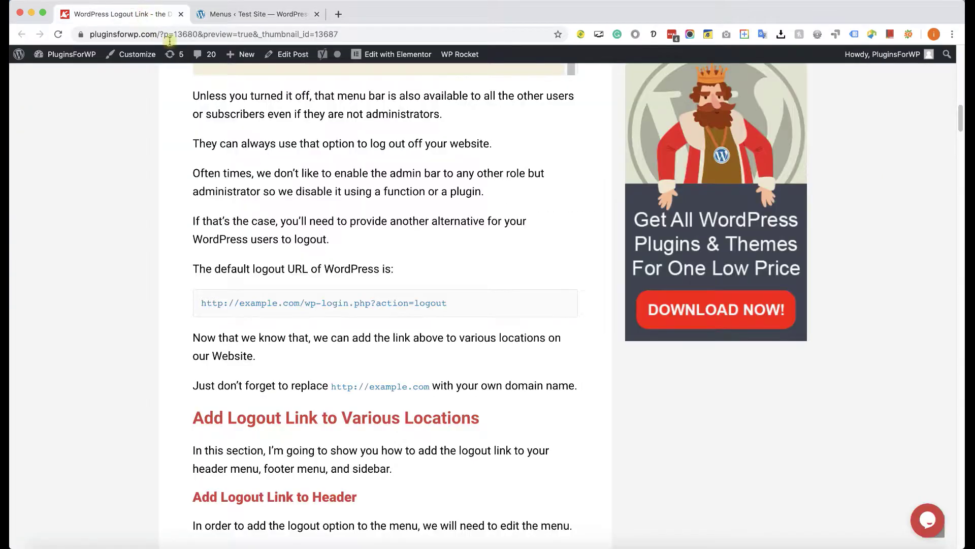
{"action": "left_click_drag", "start_coordinate": [463, 303], "coordinate": [202, 303]}
{"action": "right_click", "coordinate": [214, 303]}
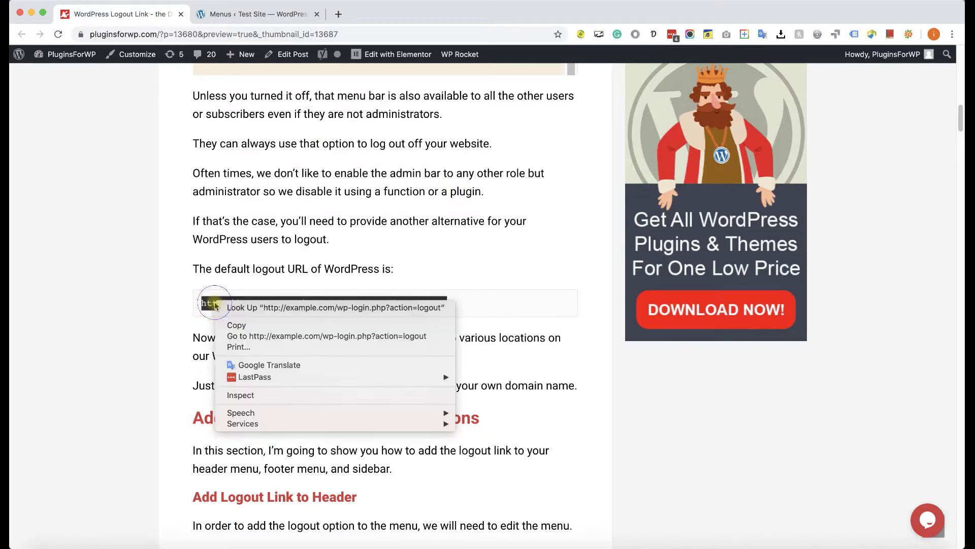
{"action": "left_click", "coordinate": [236, 325]}
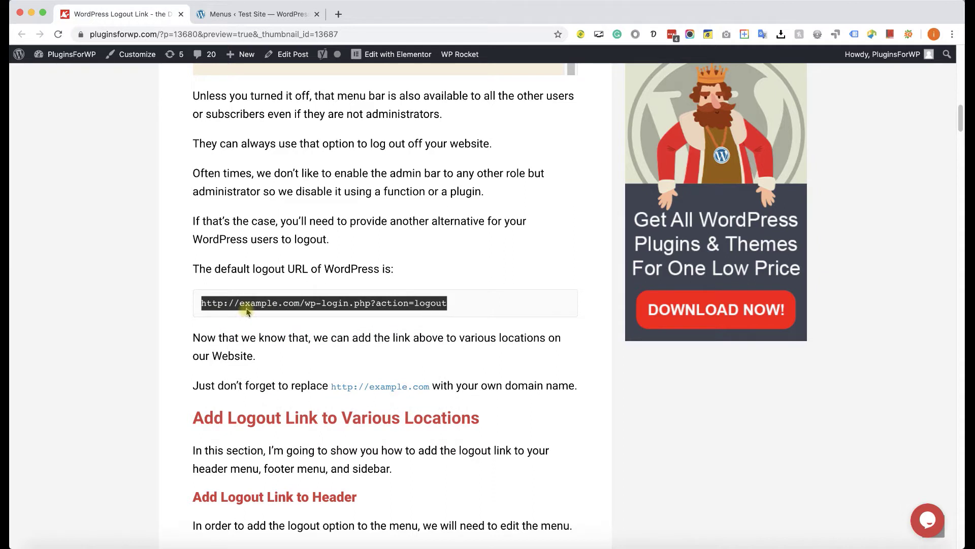
{"action": "left_click", "coordinate": [241, 303]}
{"action": "left_click_drag", "start_coordinate": [299, 303], "coordinate": [203, 303]}
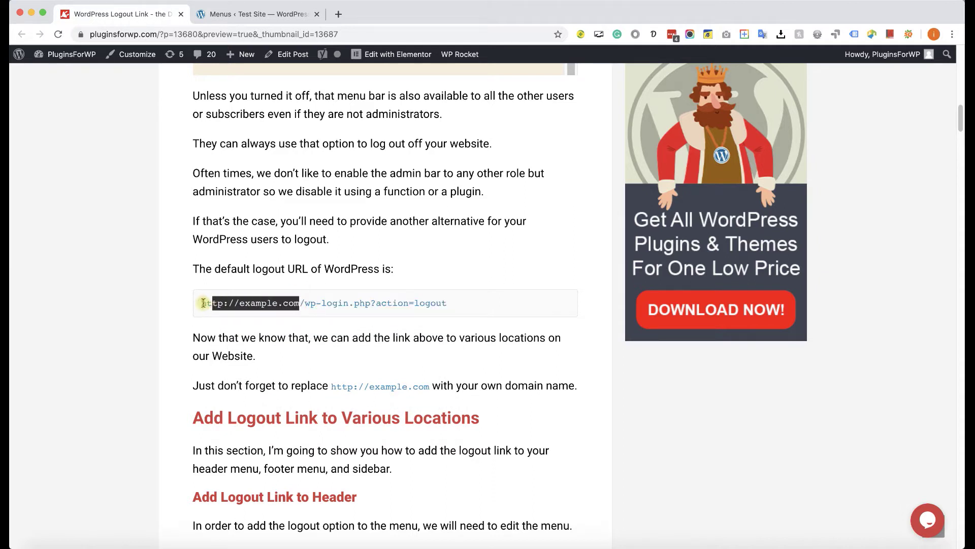
{"action": "left_click", "coordinate": [236, 302]}
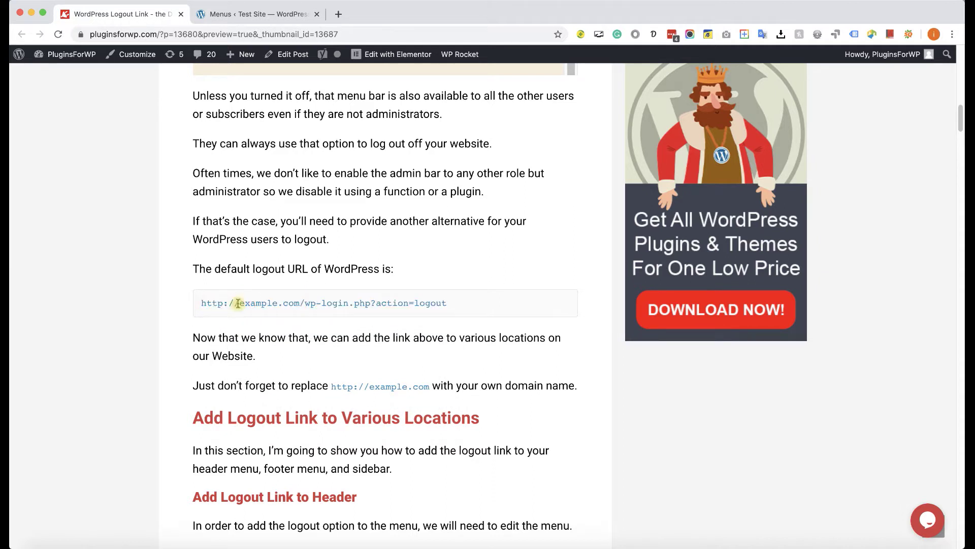
{"action": "left_click", "coordinate": [260, 15]}
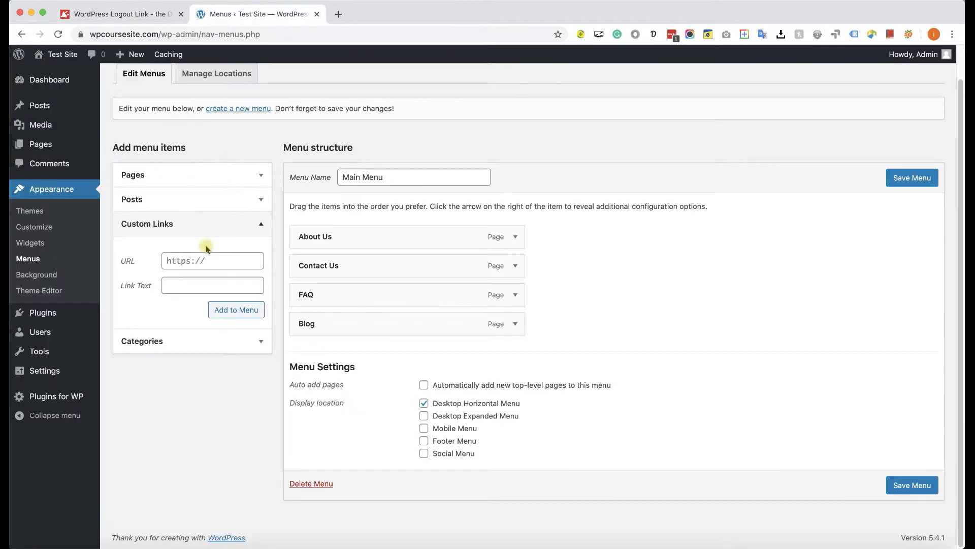
{"action": "left_click", "coordinate": [207, 260]}
{"action": "key", "text": "super+v"}
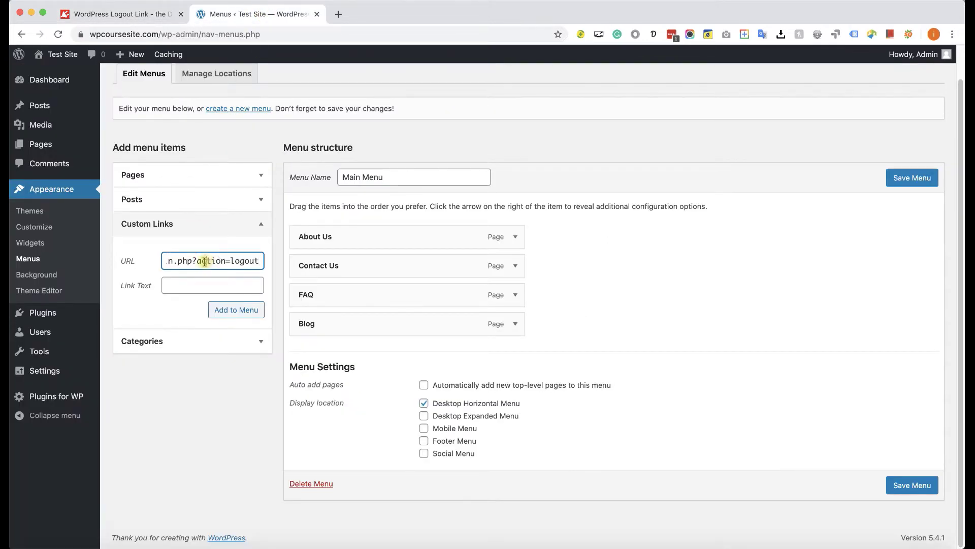
{"action": "mouse_move", "coordinate": [205, 262]}
{"action": "left_mouse_down"}
{"action": "mouse_move", "coordinate": [144, 262]}
{"action": "mouse_move", "coordinate": [186, 261]}
{"action": "left_mouse_up"}
{"action": "left_click", "coordinate": [187, 261]}
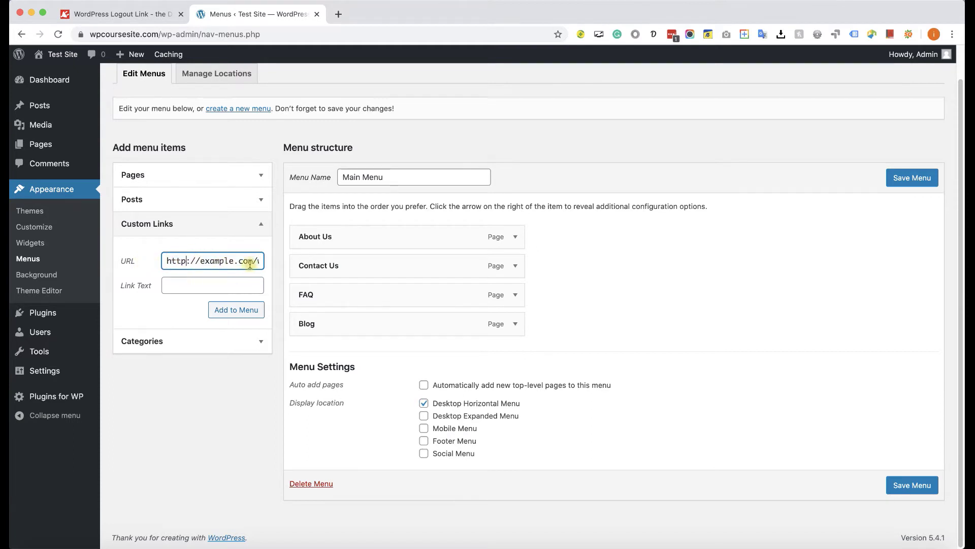
{"action": "left_click", "coordinate": [169, 34]}
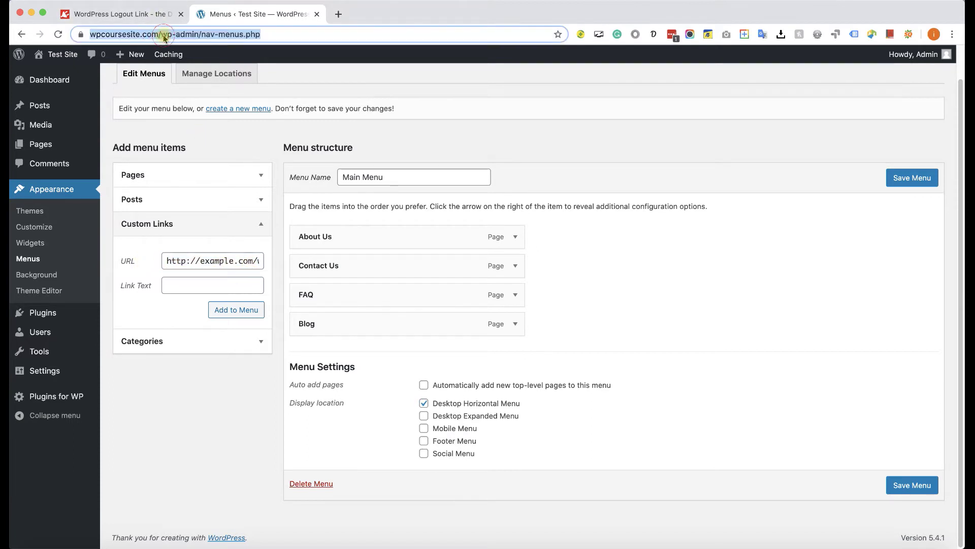
{"action": "left_click", "coordinate": [173, 34]}
{"action": "left_click_drag", "start_coordinate": [187, 34], "coordinate": [80, 32]}
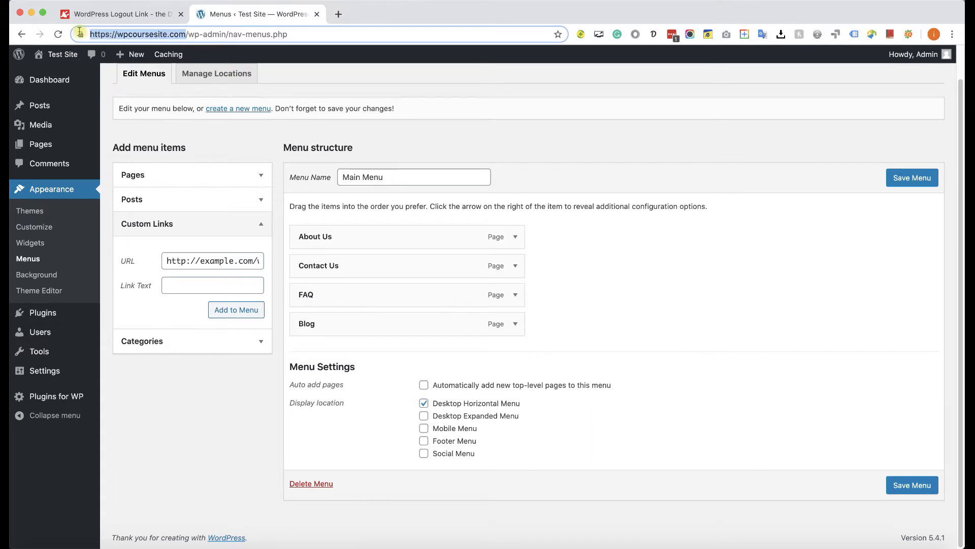
{"action": "right_click", "coordinate": [97, 32]}
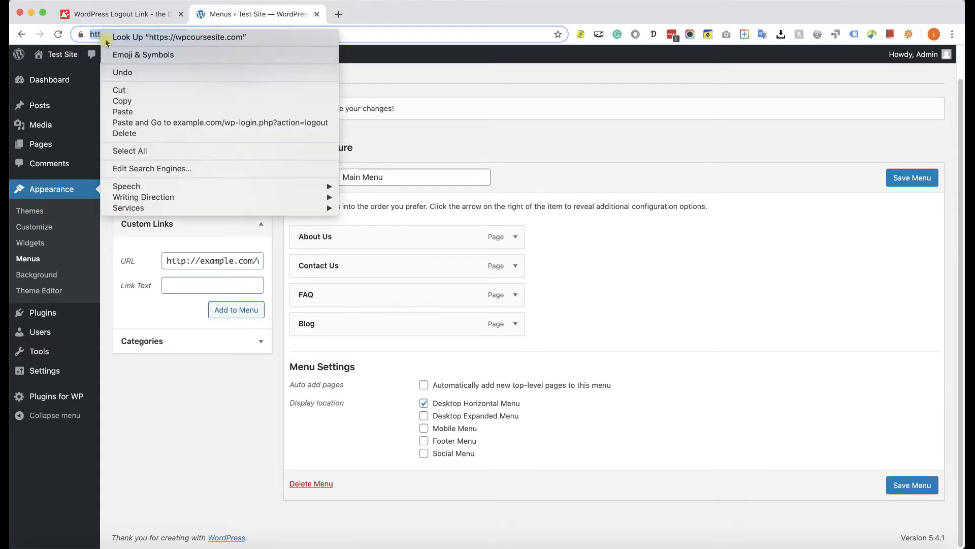
{"action": "left_click", "coordinate": [124, 98]}
Point the URL at the site's own wp-login.php logout address and add it as 'Logout'.
{"action": "left_click", "coordinate": [222, 260]}
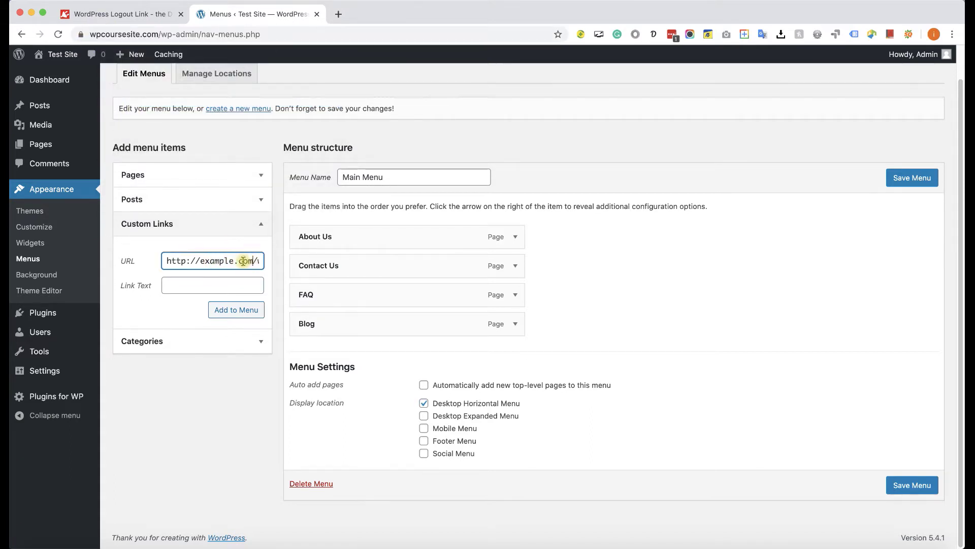
{"action": "triple_click", "coordinate": [243, 261]}
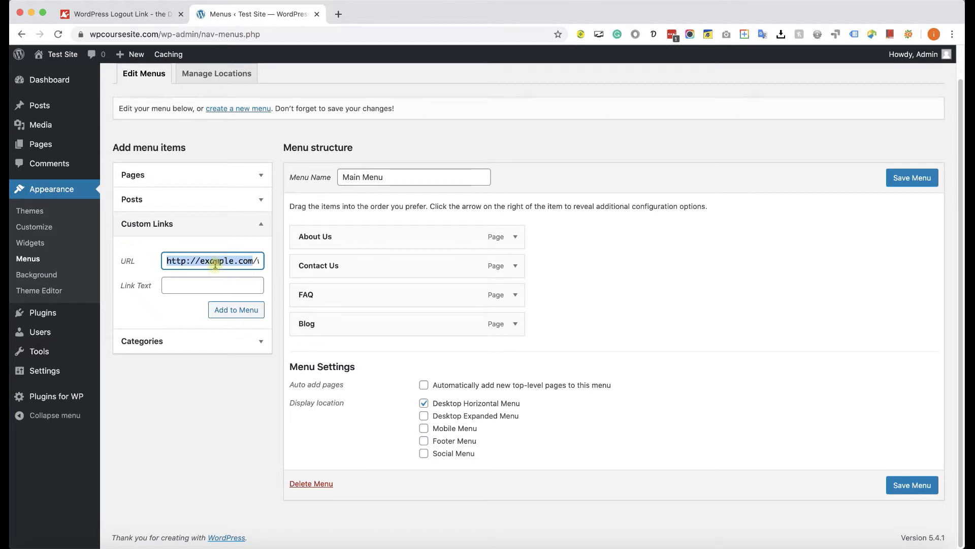
{"action": "key", "text": "super+v"}
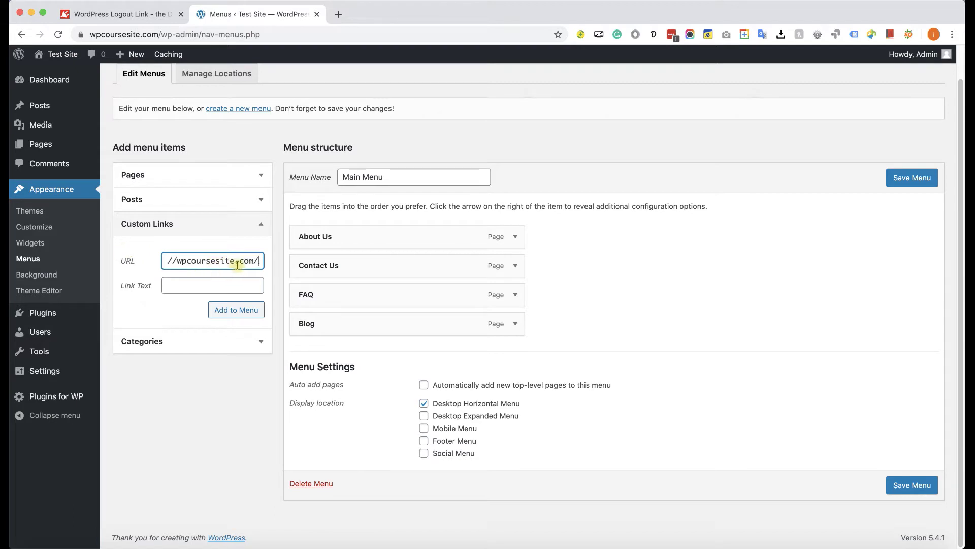
{"action": "key", "text": "super+v"}
{"action": "key", "text": "BackSpace"}
{"action": "left_click", "coordinate": [225, 284]}
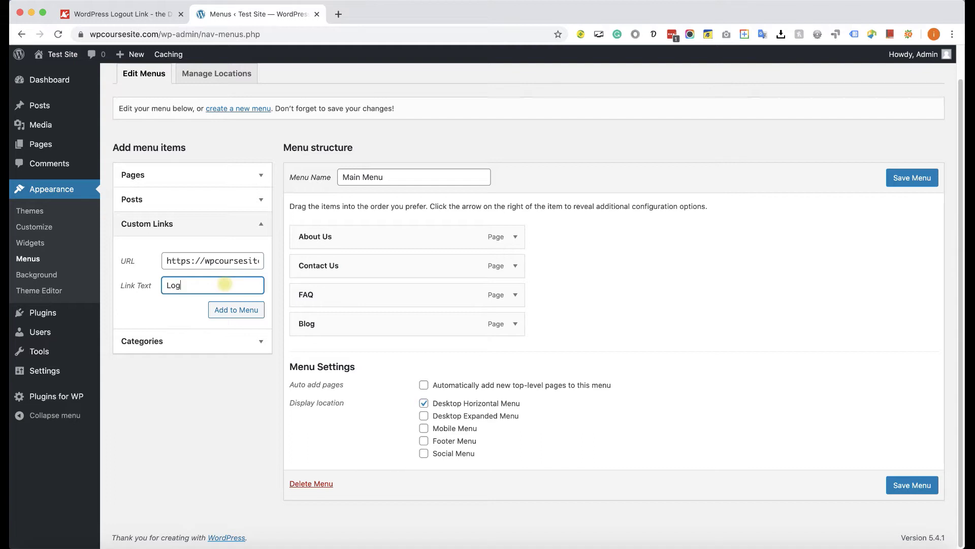
{"action": "type", "text": "Logout"}
{"action": "left_click", "coordinate": [253, 318]}
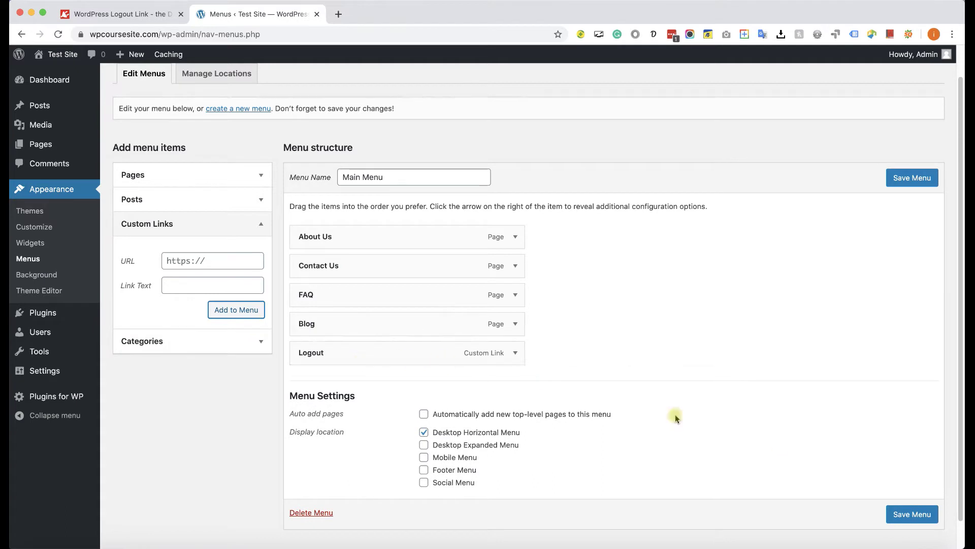
Save the Main Menu, then test its Logout link on the live site and confirm the warning.
{"action": "left_click", "coordinate": [912, 514]}
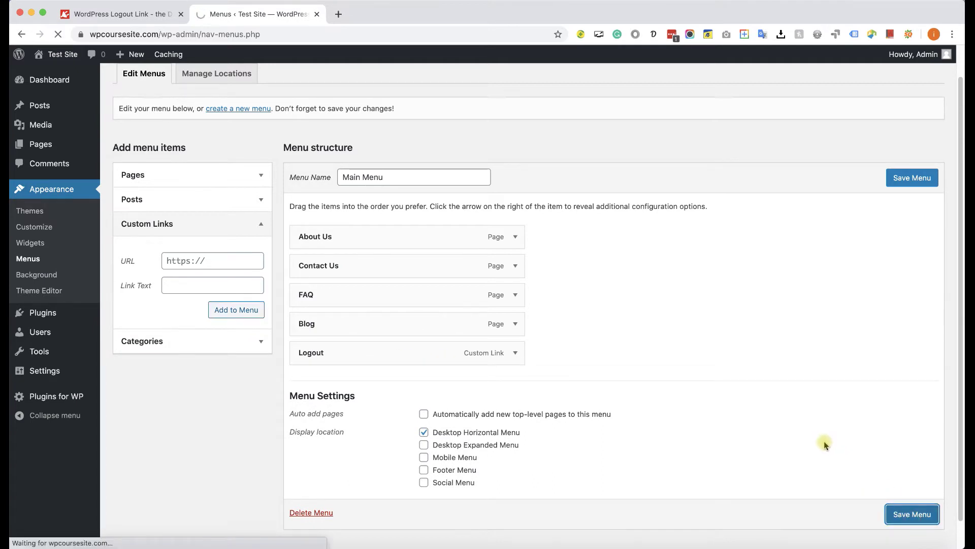
{"action": "left_click", "coordinate": [62, 54], "text": "super"}
{"action": "left_click", "coordinate": [375, 18]}
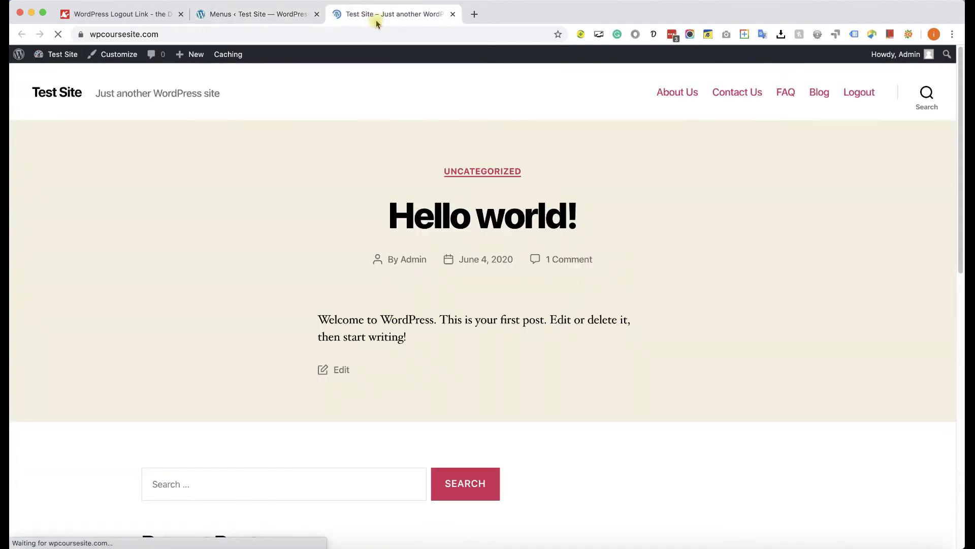
{"action": "left_click", "coordinate": [853, 94]}
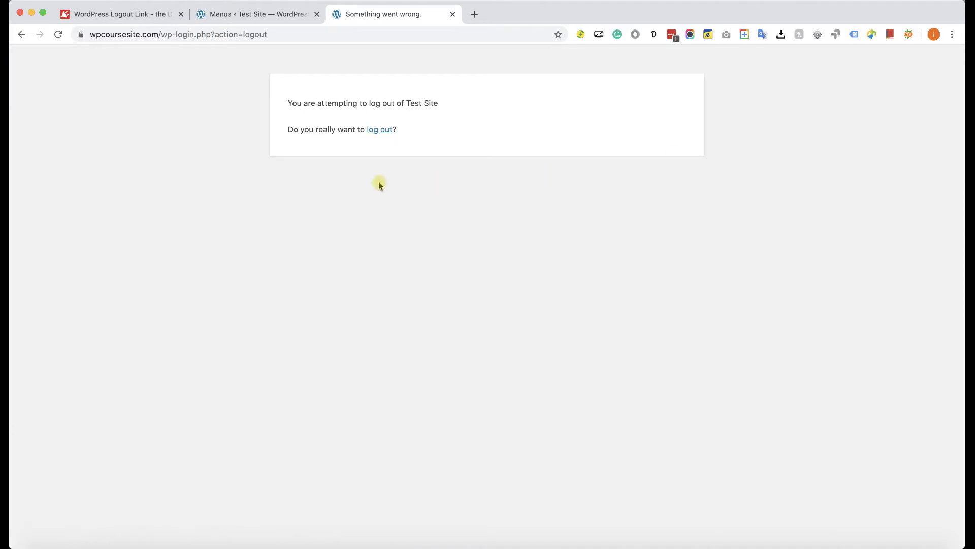
{"action": "left_click", "coordinate": [379, 131]}
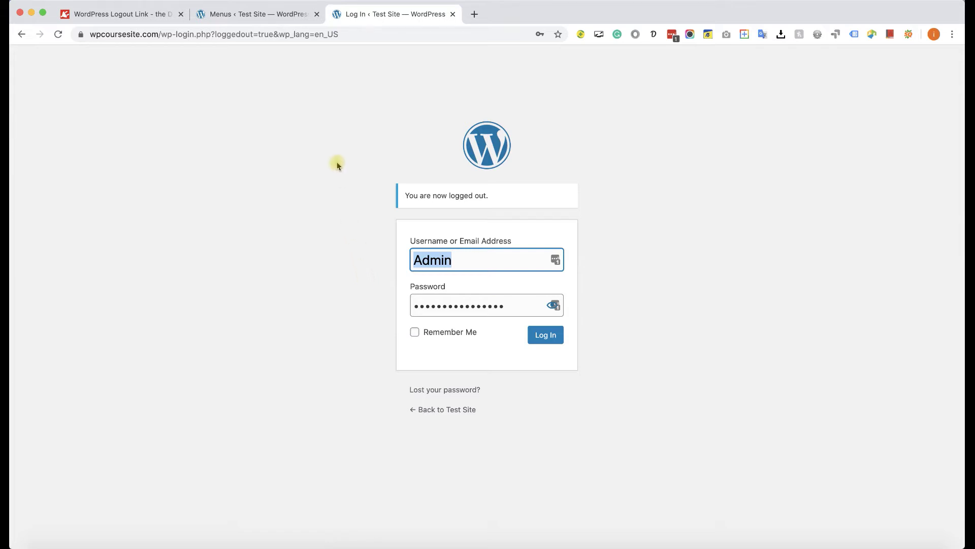
Log back in through the site's wp-admin address.
{"action": "left_click_drag", "start_coordinate": [355, 35], "coordinate": [160, 37]}
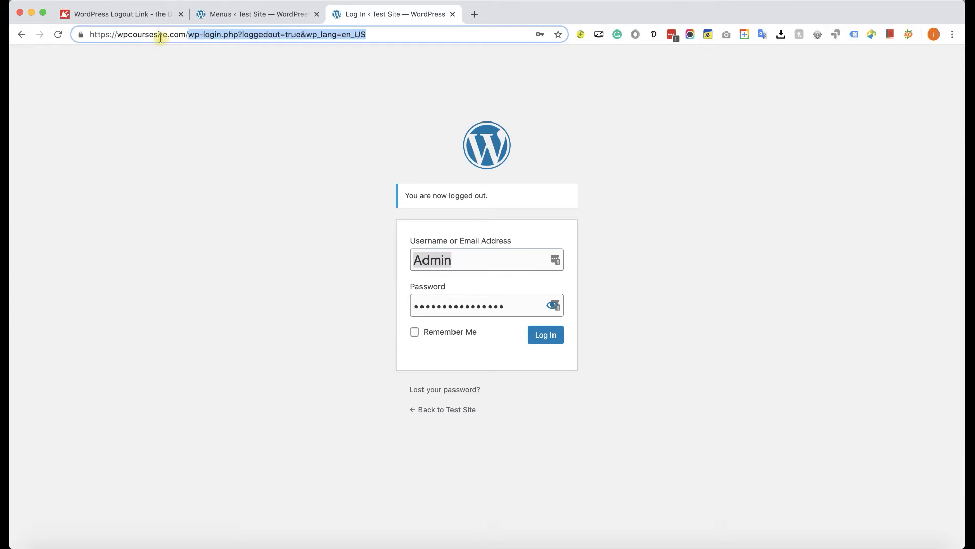
{"action": "type", "text": "wp-admin"}
{"action": "key", "text": "Return"}
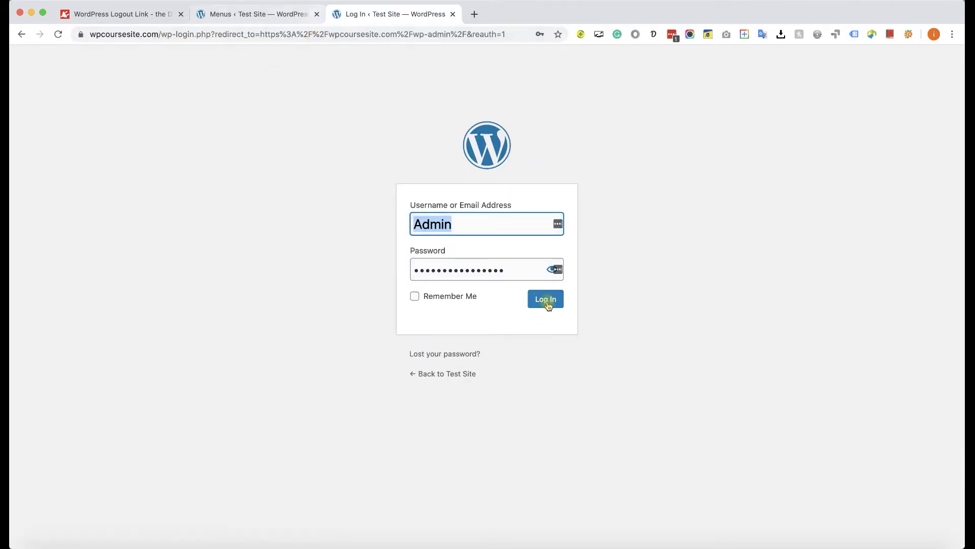
{"action": "left_click", "coordinate": [545, 297]}
Drag a Custom HTML widget into the Footer #2 area on the Widgets page.
{"action": "left_click", "coordinate": [317, 14]}
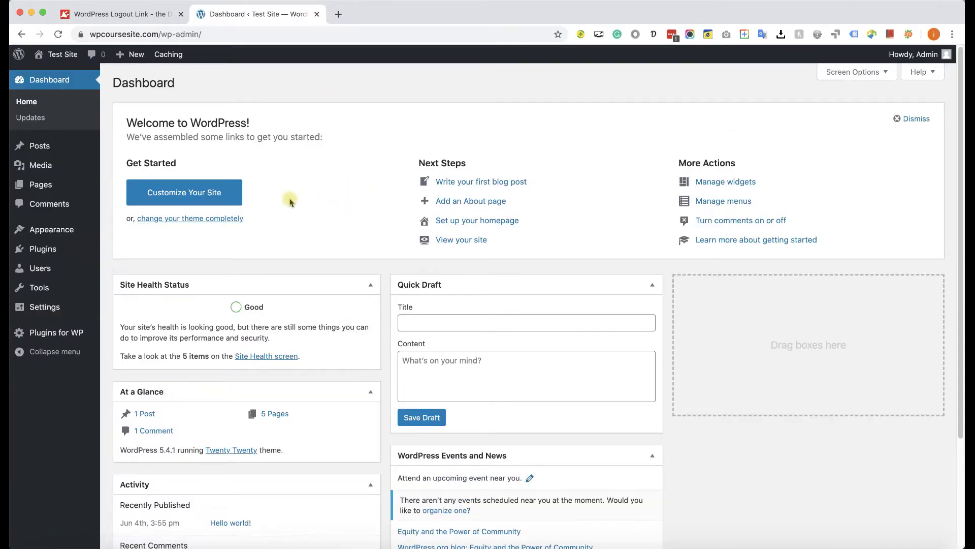
{"action": "mouse_move", "coordinate": [65, 229]}
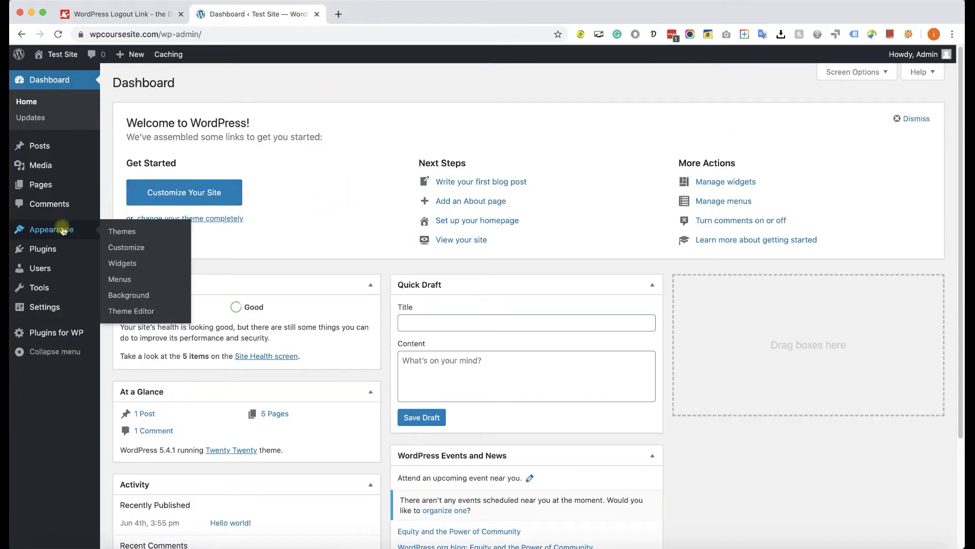
{"action": "left_click", "coordinate": [142, 265]}
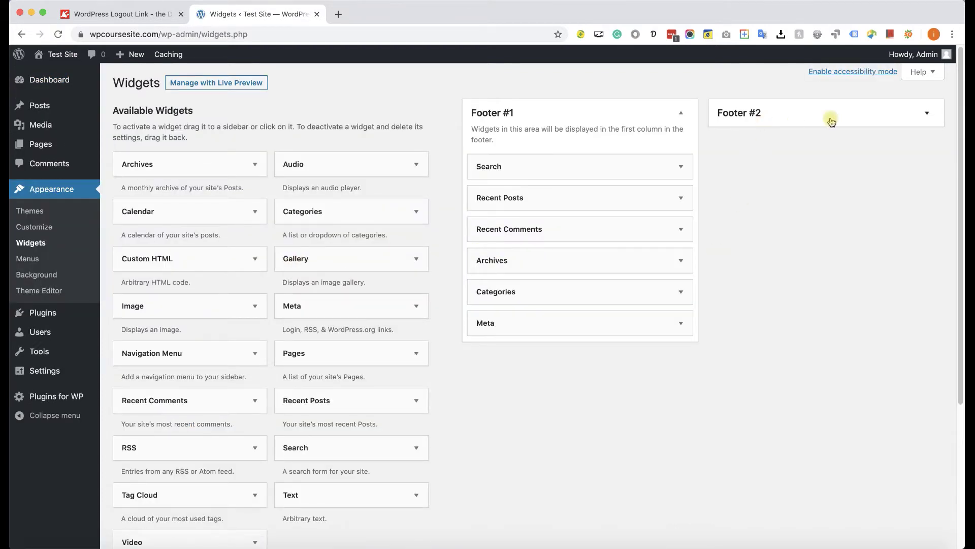
{"action": "left_click", "coordinate": [923, 118]}
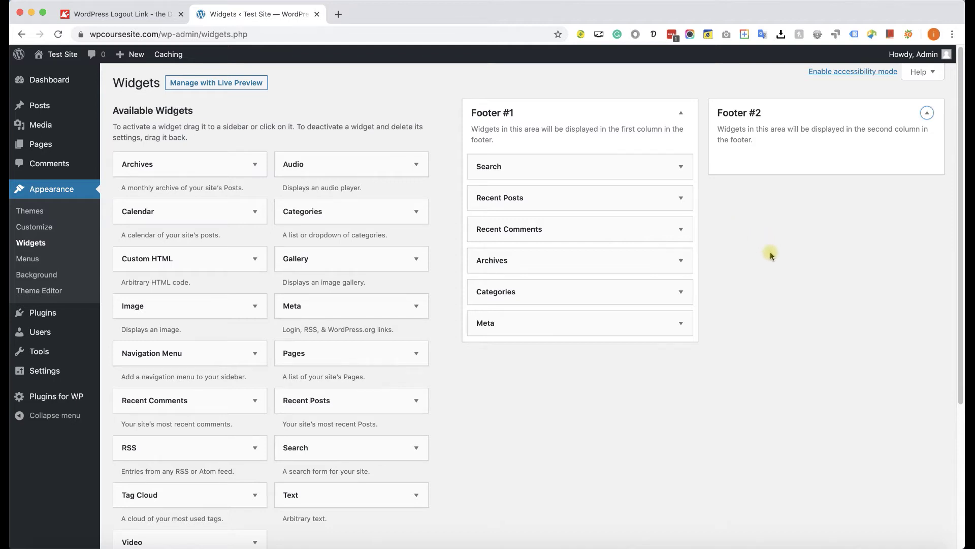
{"action": "left_click_drag", "start_coordinate": [167, 258], "coordinate": [790, 162]}
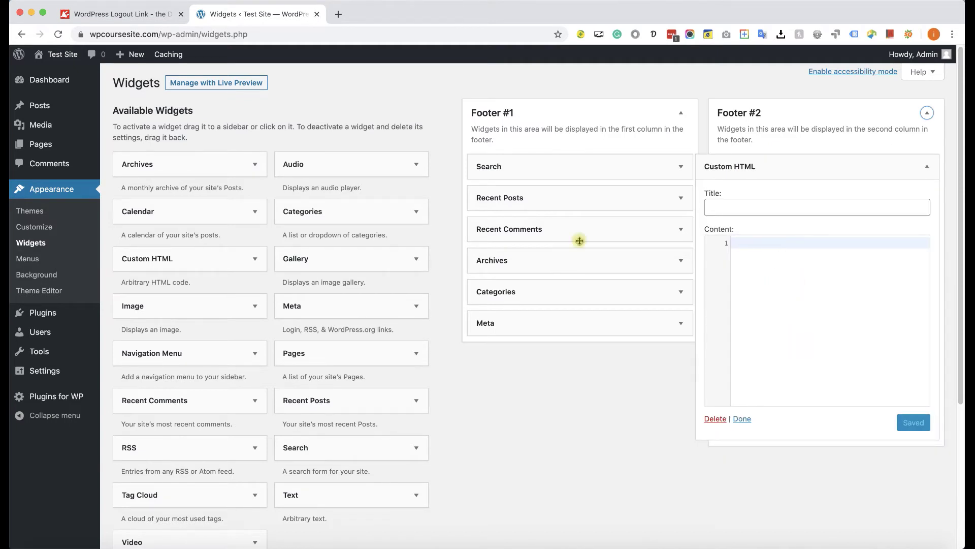
Copy the article's logout link code and paste it into the Footer #2 widget's Content box.
{"action": "left_click", "coordinate": [152, 19]}
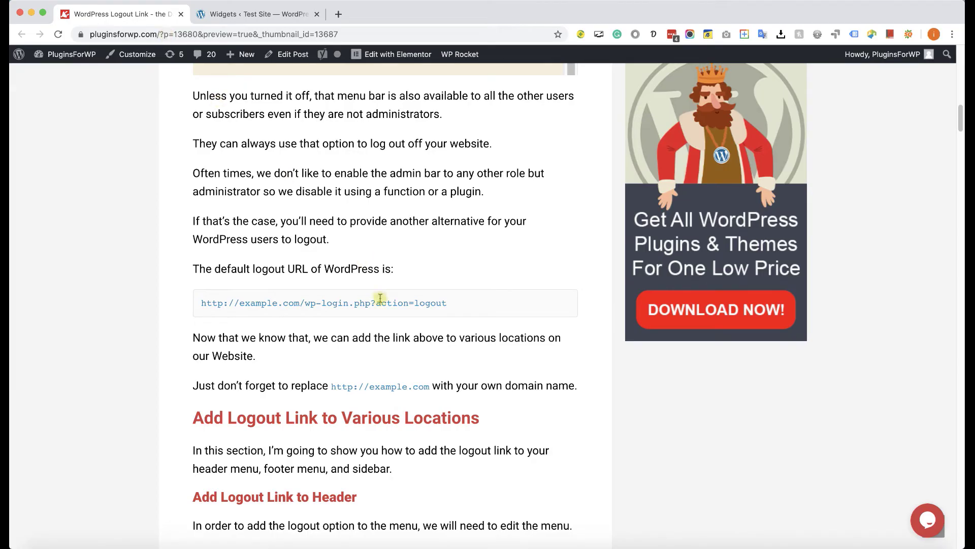
{"action": "scroll", "coordinate": [392, 315], "scroll_direction": "down", "scroll_amount": 5}
{"action": "scroll", "coordinate": [418, 336], "scroll_direction": "down", "scroll_amount": 5}
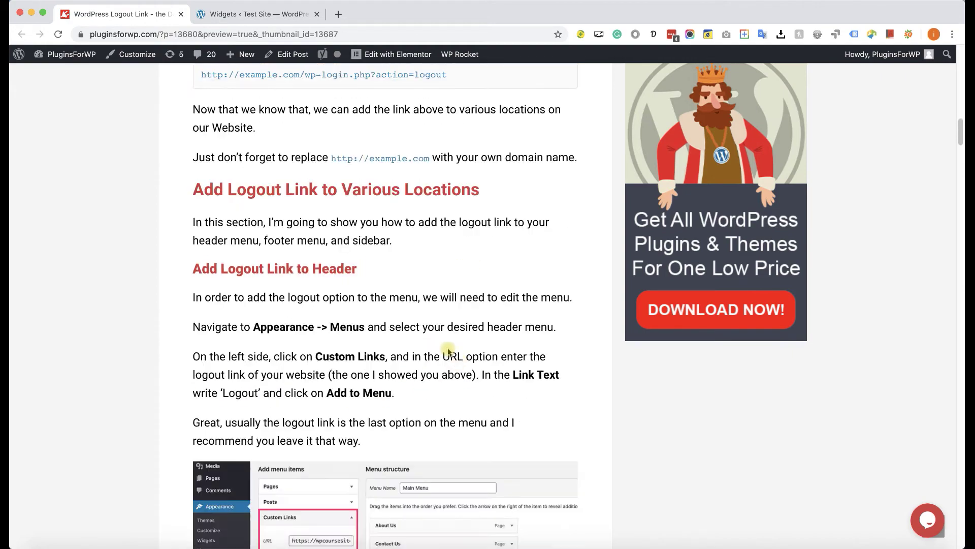
{"action": "scroll", "coordinate": [462, 367], "scroll_direction": "down", "scroll_amount": 10}
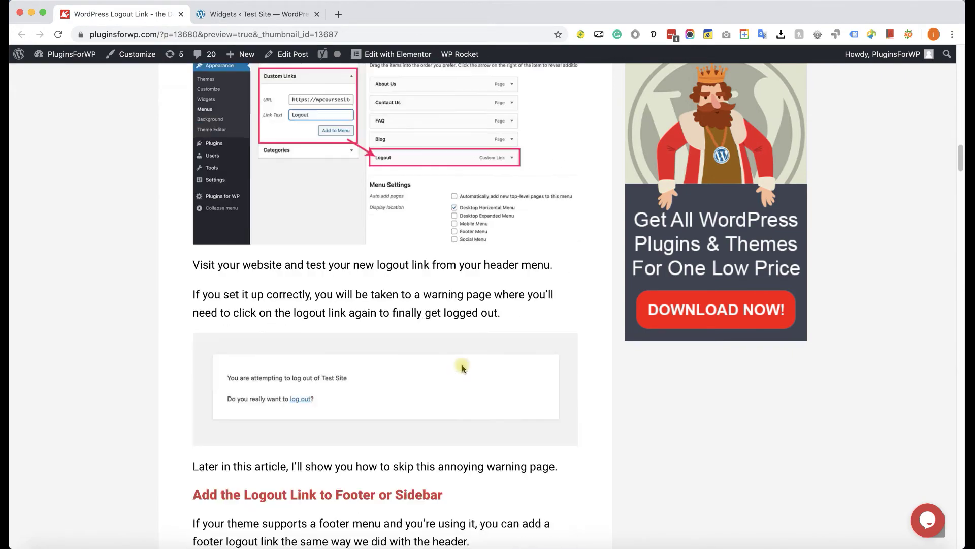
{"action": "scroll", "coordinate": [462, 367], "scroll_direction": "down", "scroll_amount": 15}
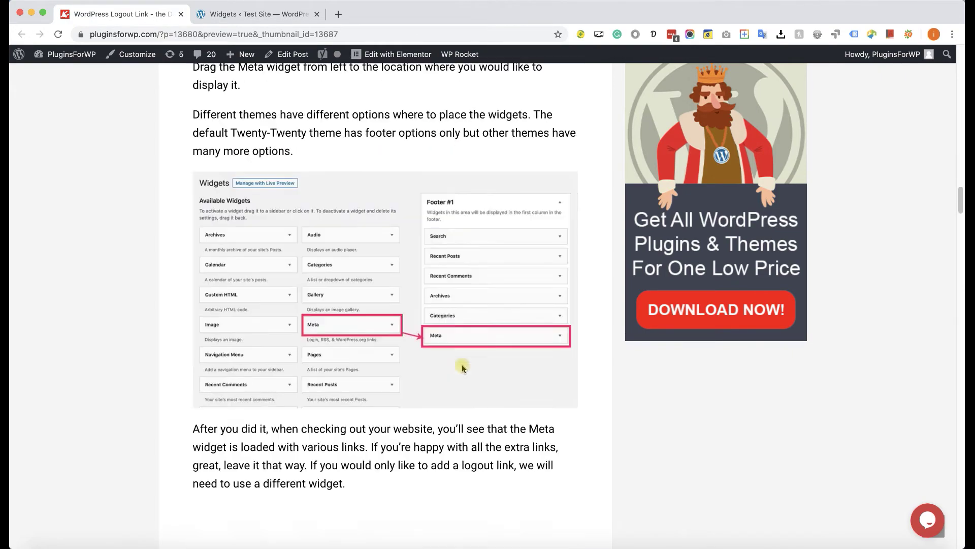
{"action": "scroll", "coordinate": [463, 366], "scroll_direction": "down", "scroll_amount": 3}
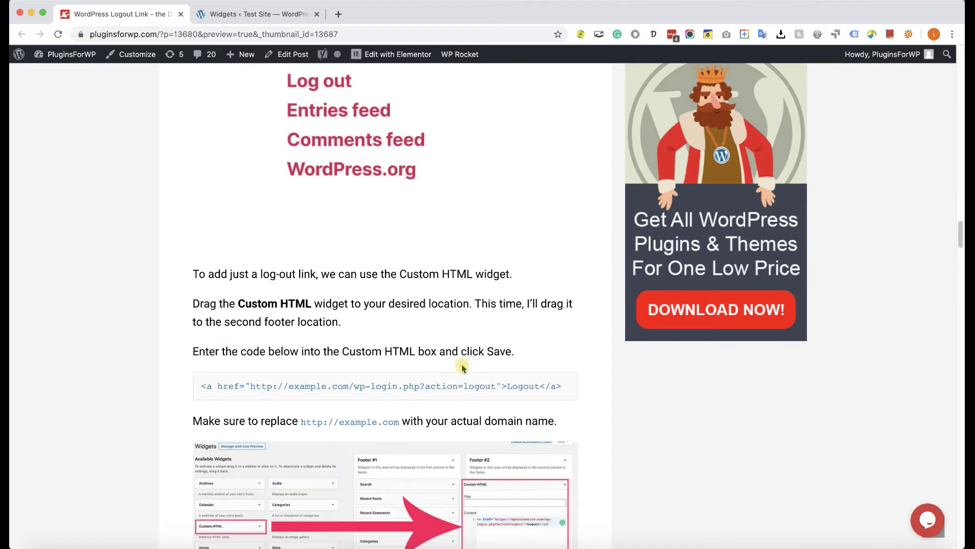
{"action": "scroll", "coordinate": [462, 367], "scroll_direction": "down", "scroll_amount": 1}
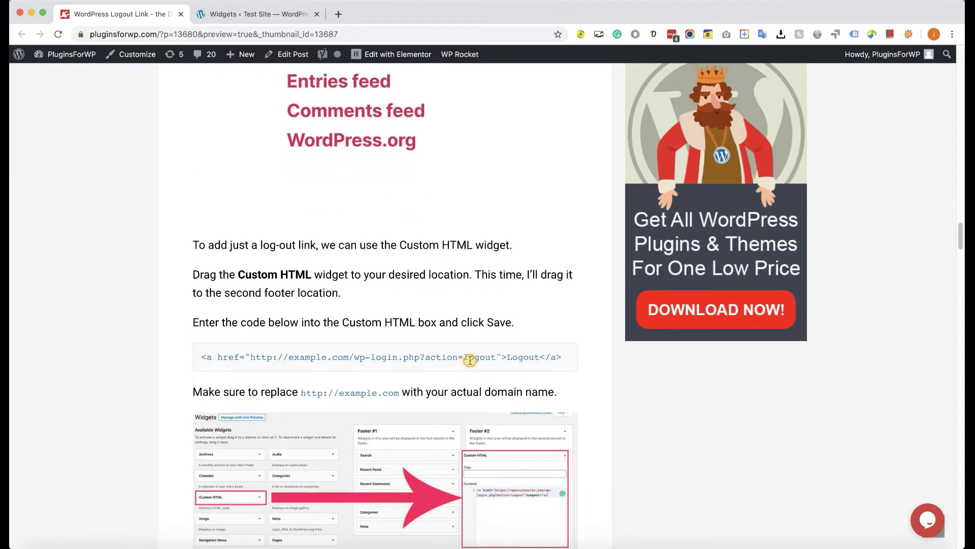
{"action": "triple_click", "coordinate": [470, 360]}
{"action": "right_click", "coordinate": [311, 359]}
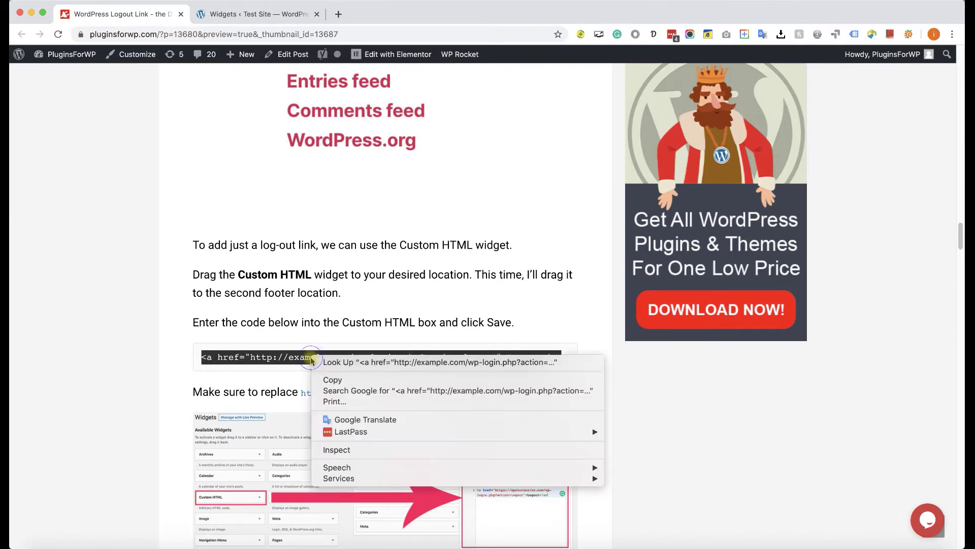
{"action": "left_click", "coordinate": [333, 380]}
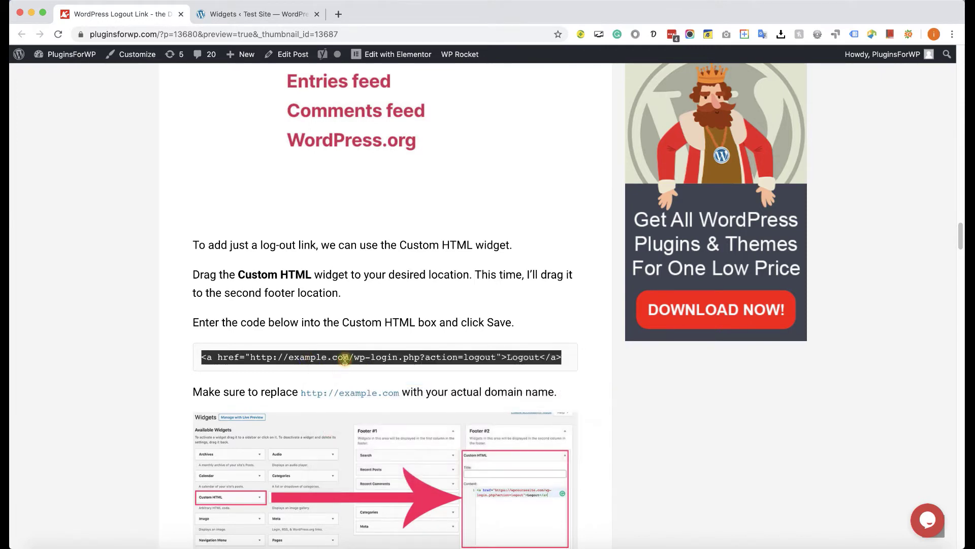
{"action": "left_click", "coordinate": [345, 360]}
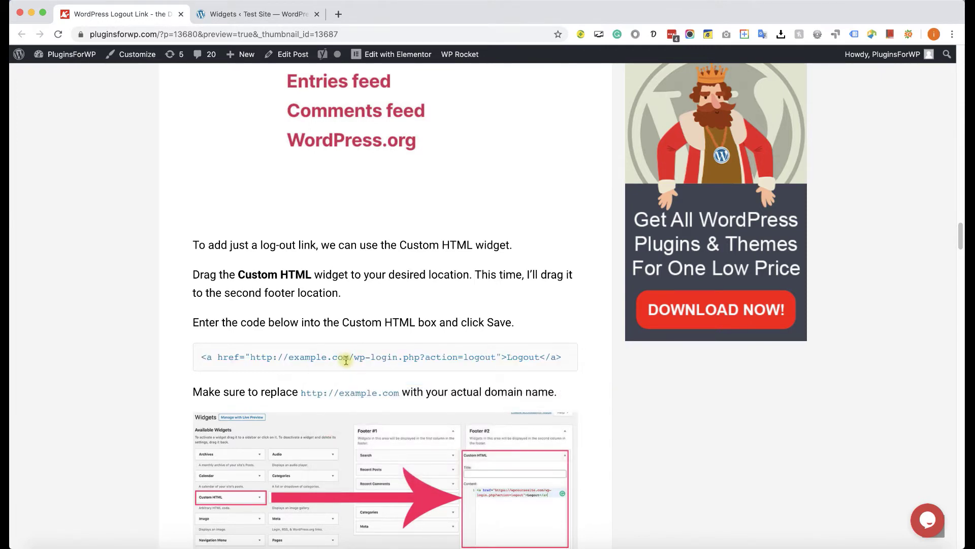
{"action": "left_click", "coordinate": [266, 16]}
{"action": "left_click", "coordinate": [762, 284]}
{"action": "key", "text": "super+v"}
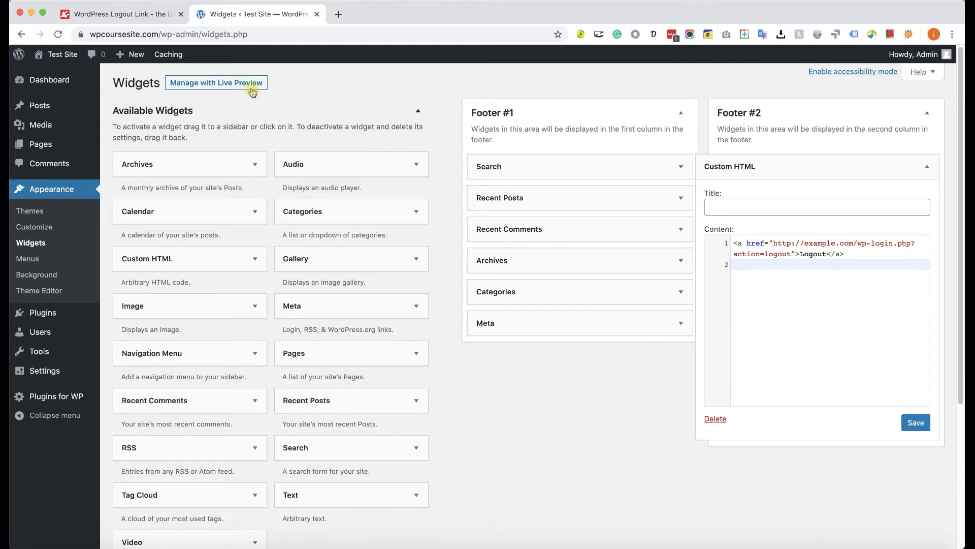
{"action": "left_click", "coordinate": [159, 32]}
{"action": "left_click", "coordinate": [186, 34]}
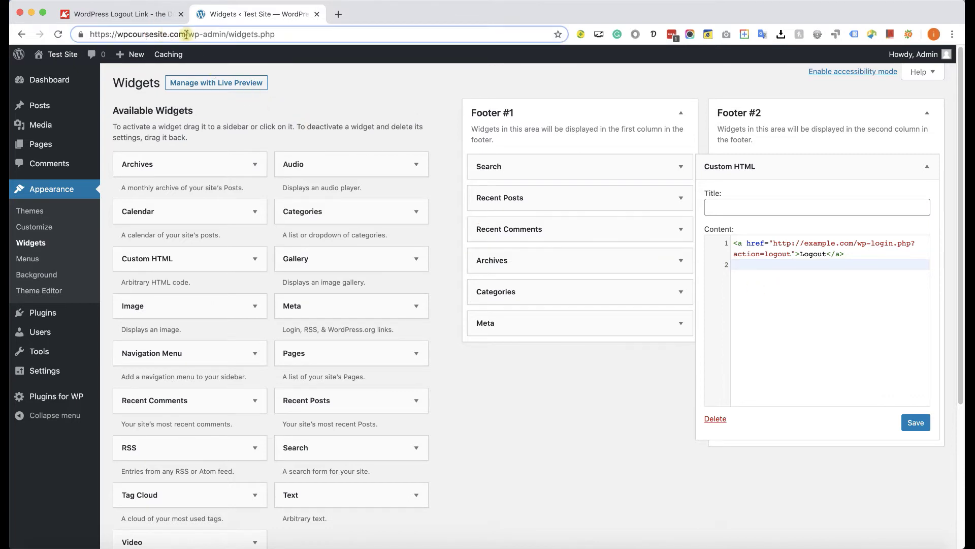
{"action": "left_click_drag", "start_coordinate": [186, 34], "coordinate": [87, 34]}
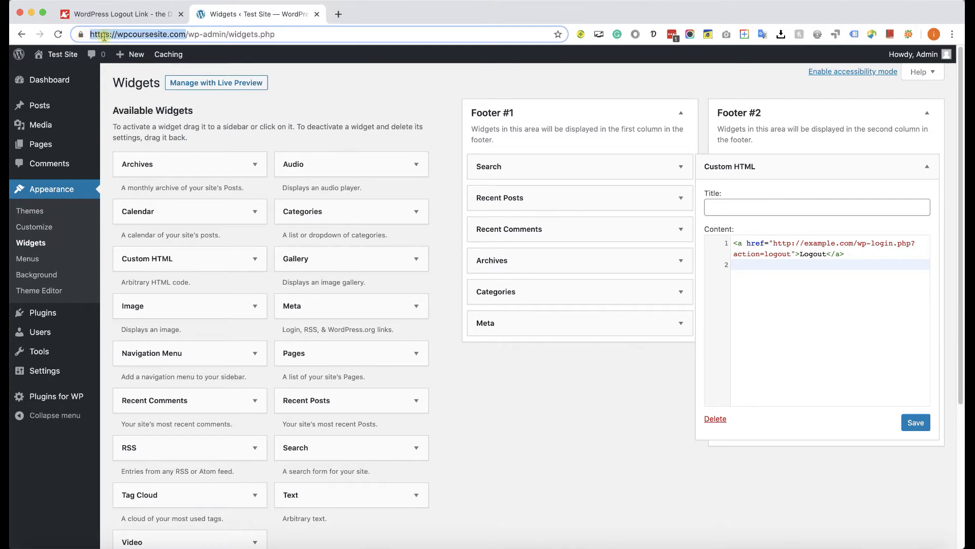
{"action": "right_click", "coordinate": [104, 34]}
{"action": "left_click", "coordinate": [147, 101]}
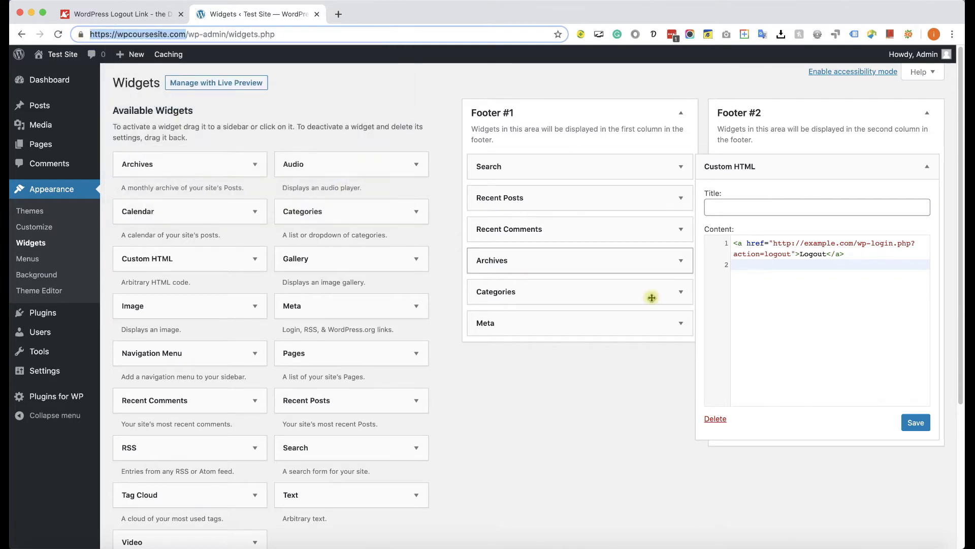
{"action": "left_click", "coordinate": [801, 254]}
{"action": "left_click_drag", "start_coordinate": [772, 241], "coordinate": [854, 244]}
{"action": "key", "text": "super+v"}
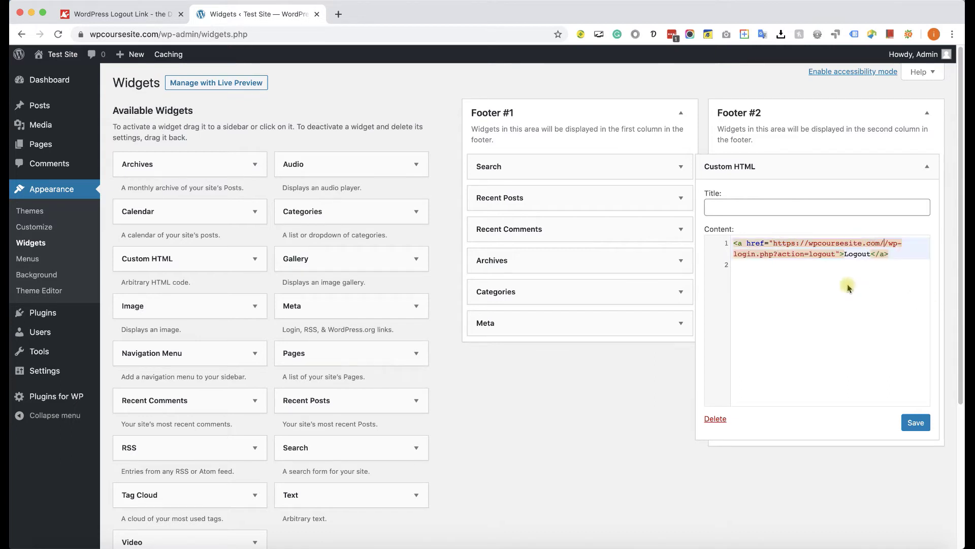
{"action": "key", "text": "BackSpace"}
{"action": "left_click", "coordinate": [914, 420]}
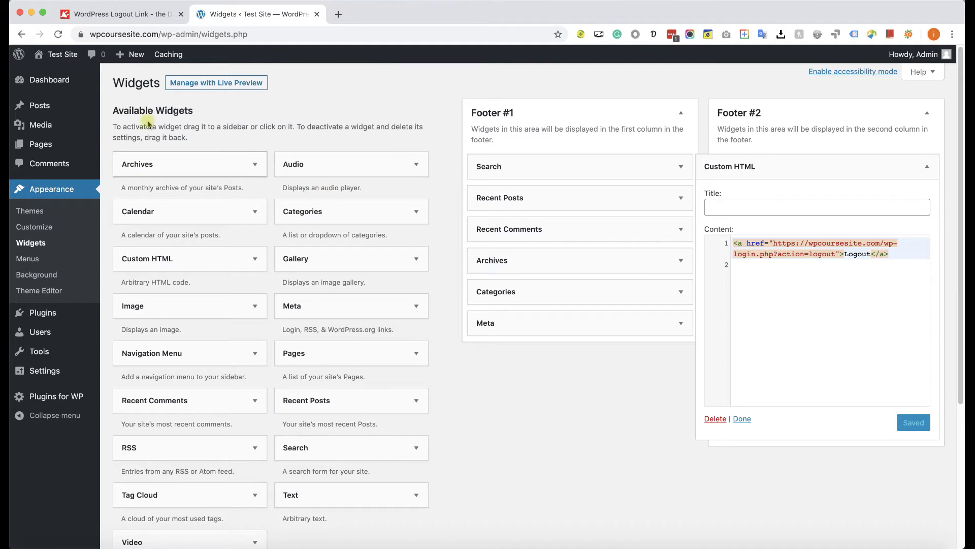
{"action": "mouse_move", "coordinate": [57, 55]}
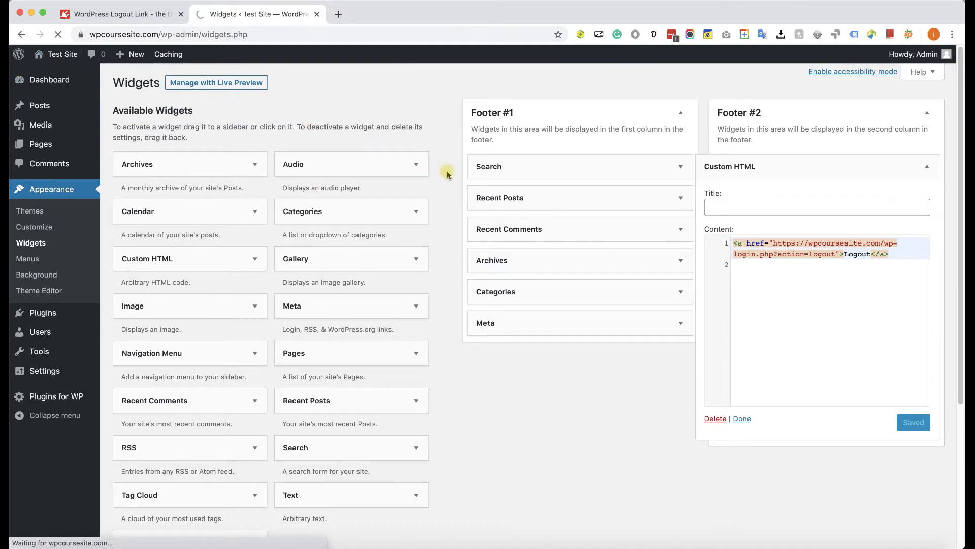
Sign out using the footer widget's Logout link and confirm on the warning page.
{"action": "scroll", "coordinate": [456, 176], "scroll_direction": "down", "scroll_amount": 5}
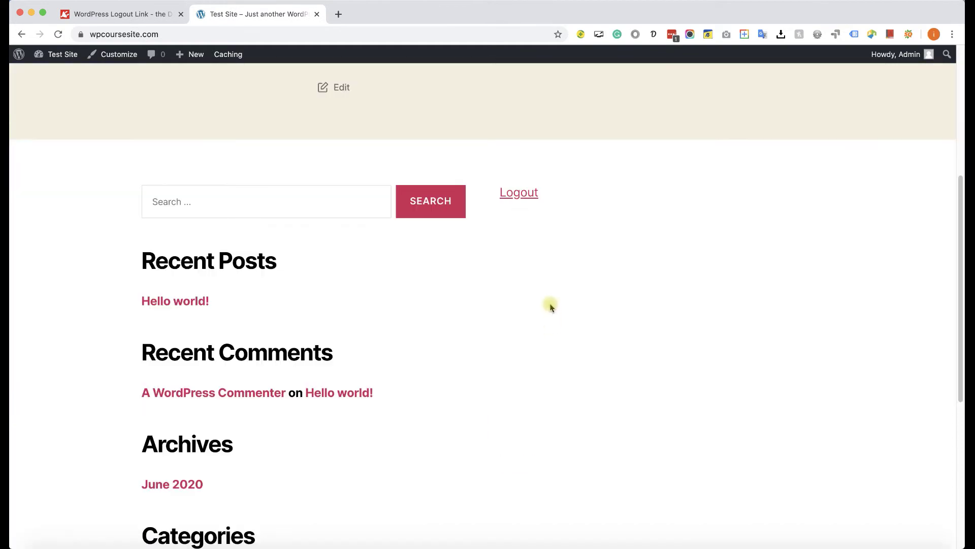
{"action": "scroll", "coordinate": [550, 306], "scroll_direction": "down", "scroll_amount": 2}
{"action": "scroll", "coordinate": [508, 142], "scroll_direction": "up", "scroll_amount": 5}
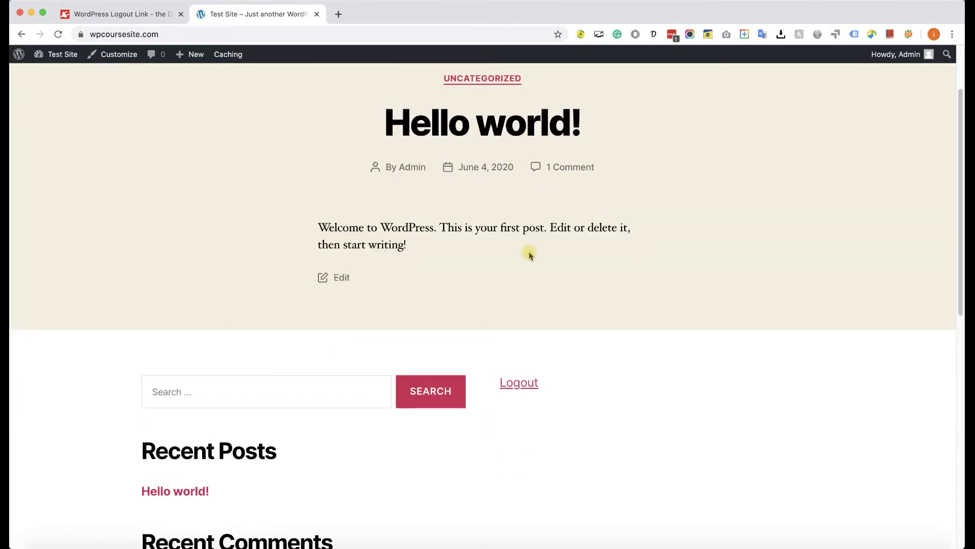
{"action": "scroll", "coordinate": [529, 254], "scroll_direction": "down", "scroll_amount": 3}
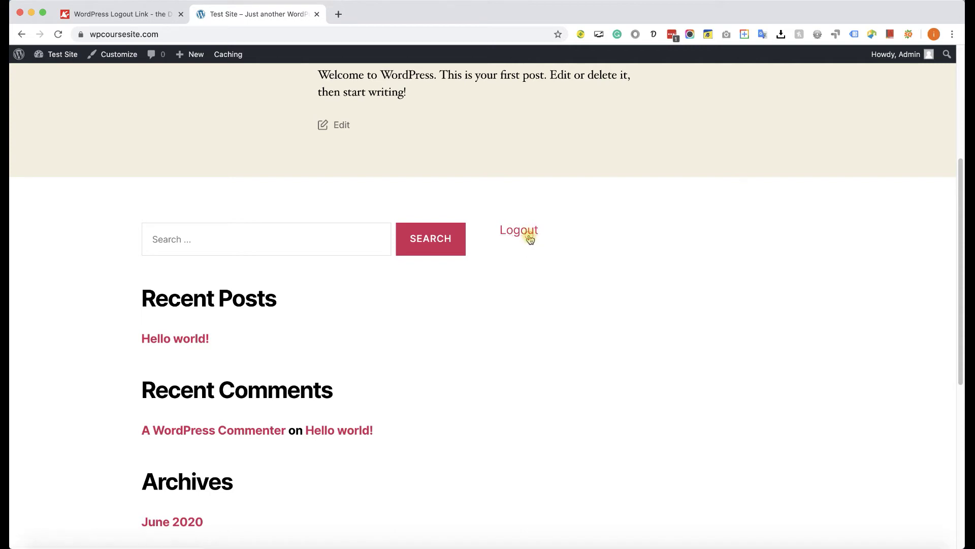
{"action": "left_click", "coordinate": [528, 236]}
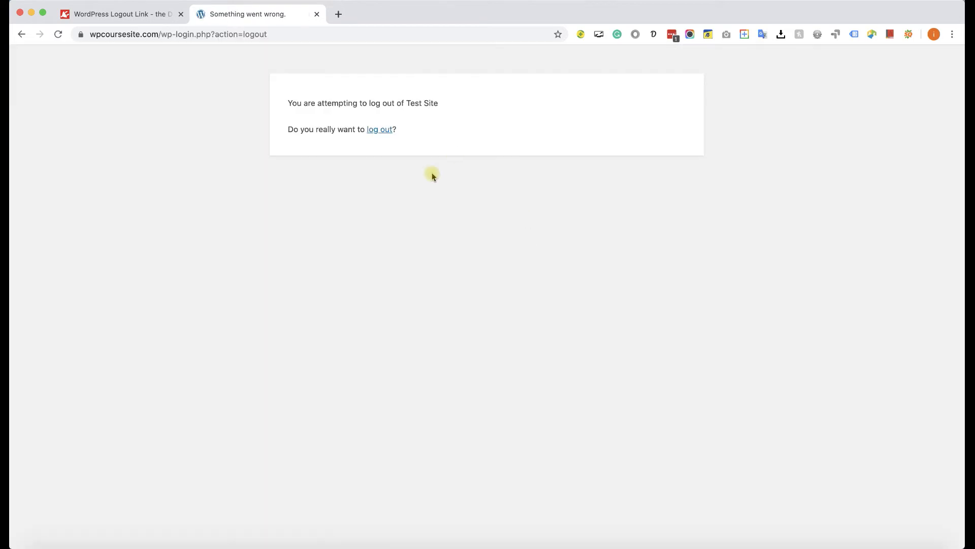
{"action": "left_click", "coordinate": [387, 131]}
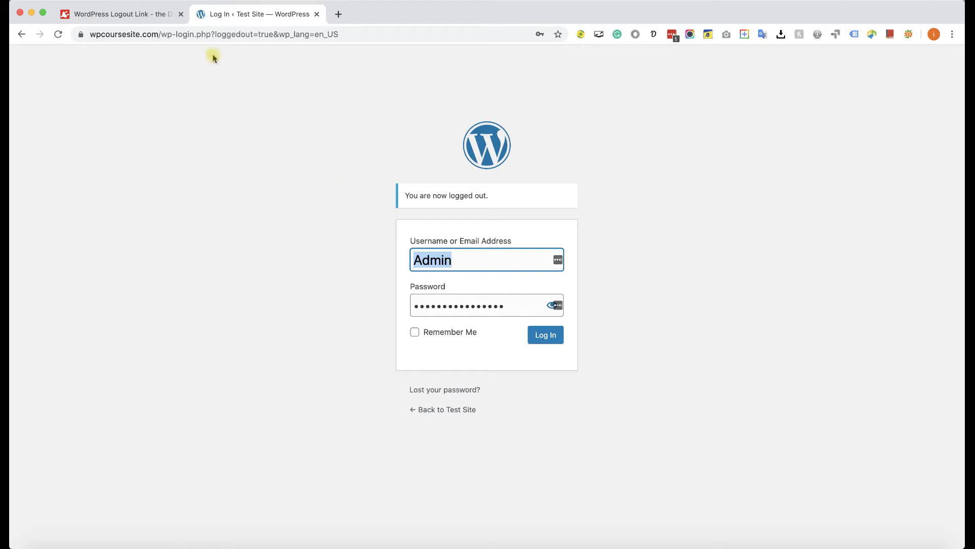
Load the site's front page while logged out by removing the wp-login path.
{"action": "left_click_drag", "start_coordinate": [161, 33], "coordinate": [338, 35]}
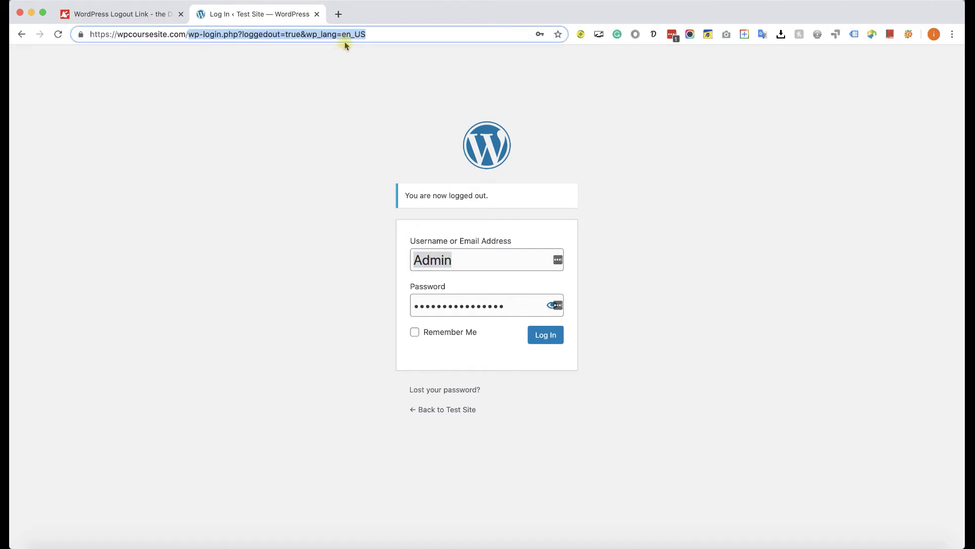
{"action": "key", "text": "BackSpace"}
{"action": "key", "text": "Return"}
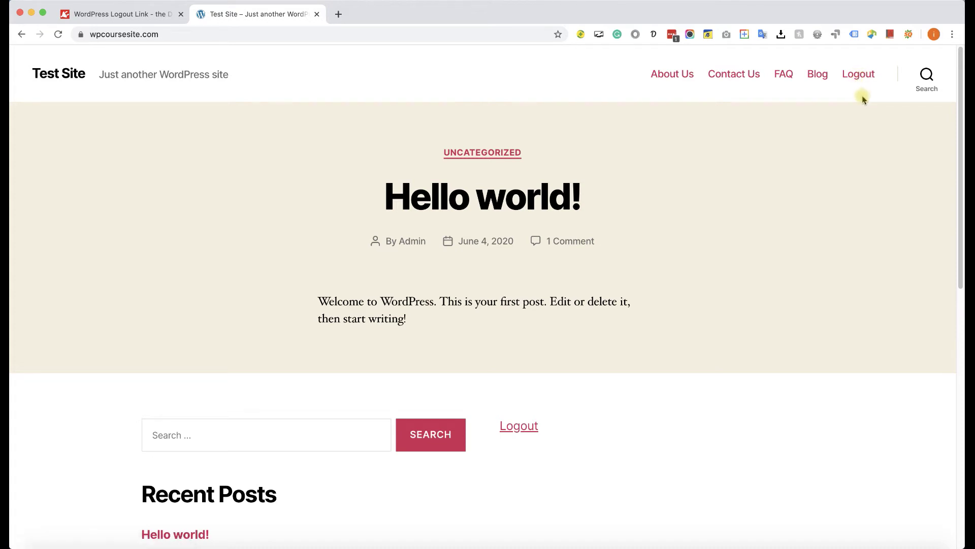
Go to /wp-admin and log back in to the Dashboard.
{"action": "left_click", "coordinate": [369, 35]}
{"action": "left_click", "coordinate": [377, 34]}
{"action": "type", "text": "/wp-admin"}
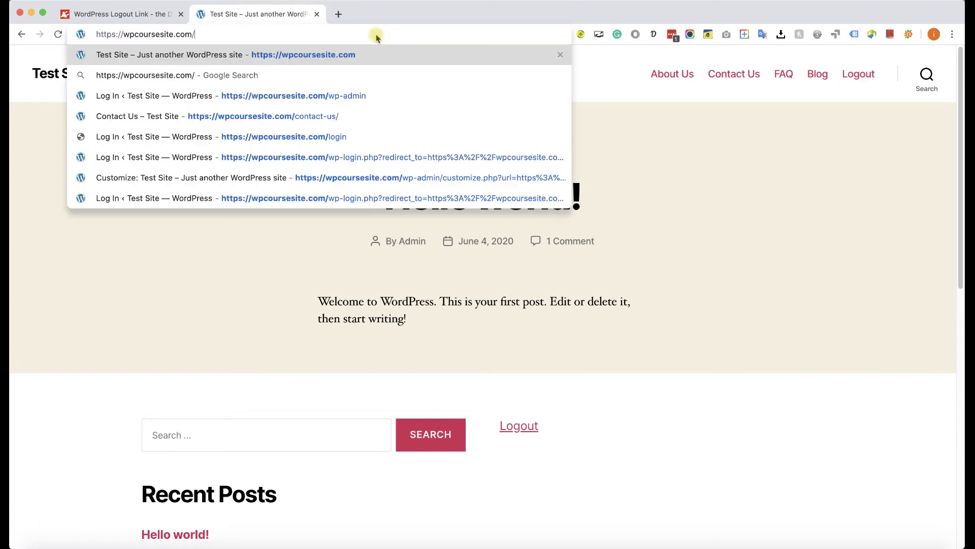
{"action": "key", "text": "Return"}
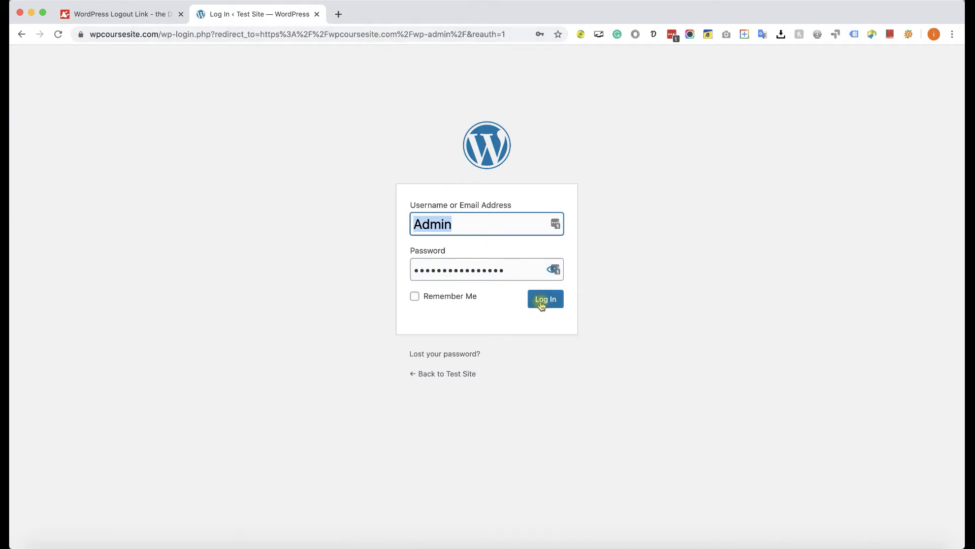
{"action": "left_click", "coordinate": [541, 303]}
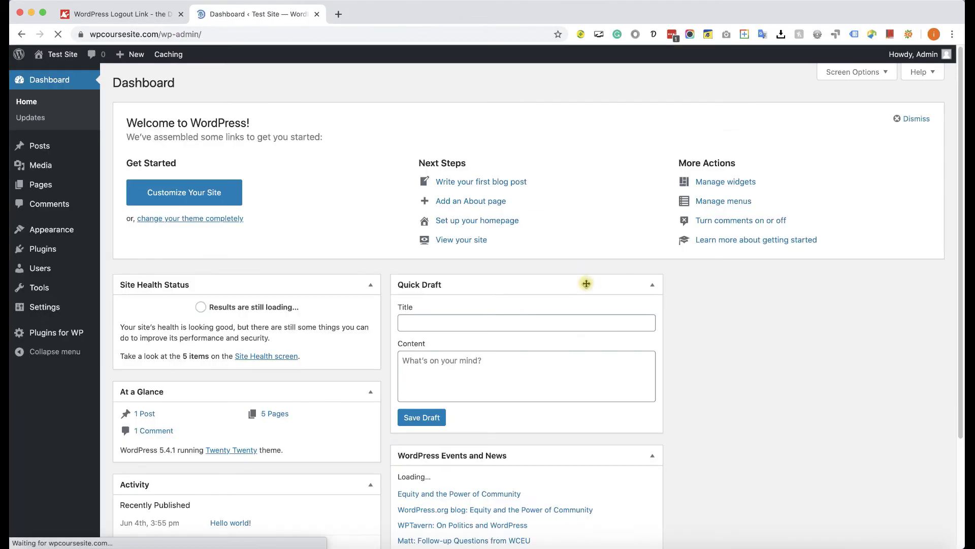
Inspect the header Logout link on the front page to find its element, menu-item-22.
{"action": "left_click", "coordinate": [70, 59]}
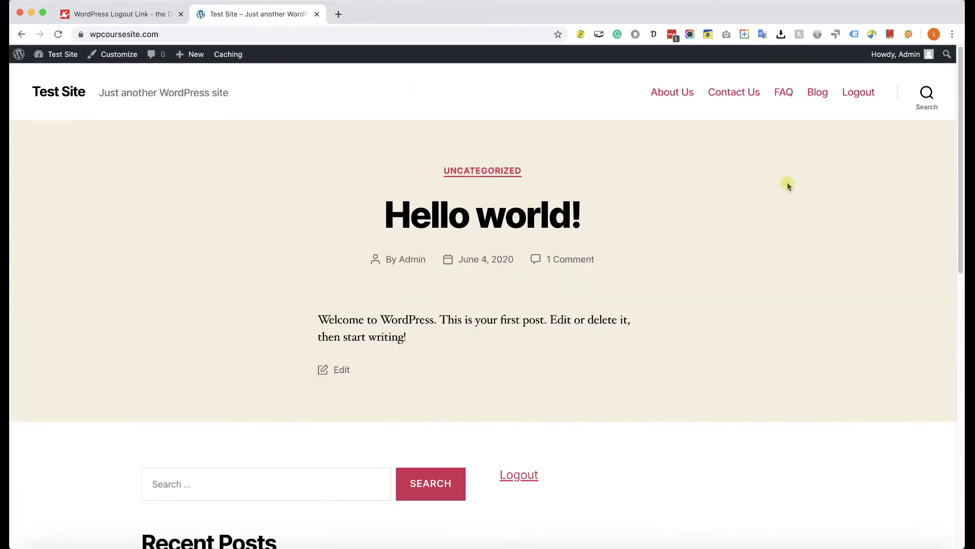
{"action": "right_click", "coordinate": [860, 95]}
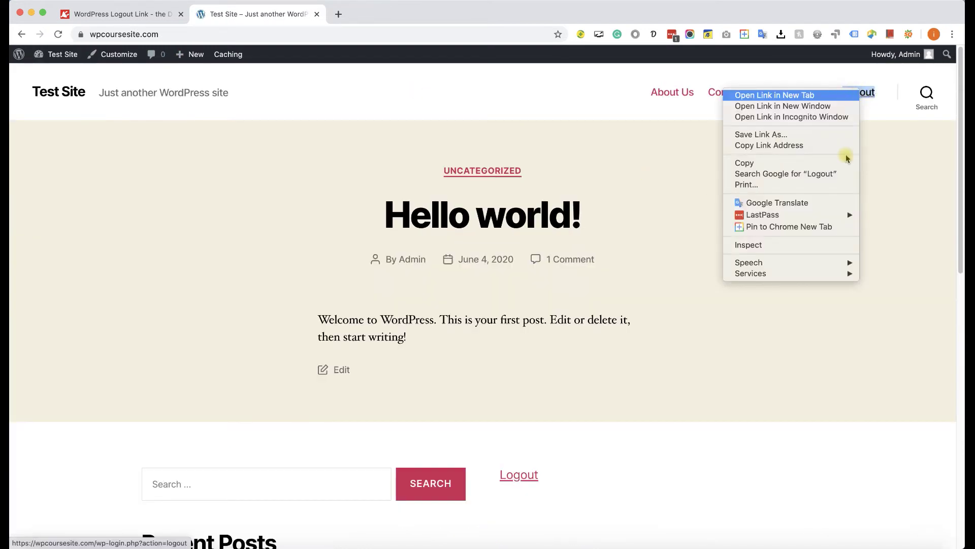
{"action": "left_click", "coordinate": [817, 246]}
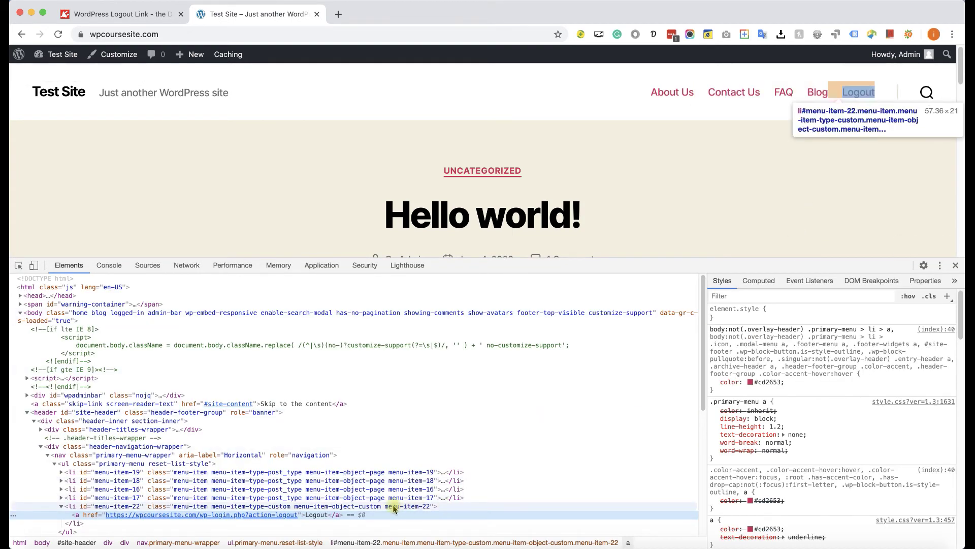
{"action": "left_click", "coordinate": [401, 506]}
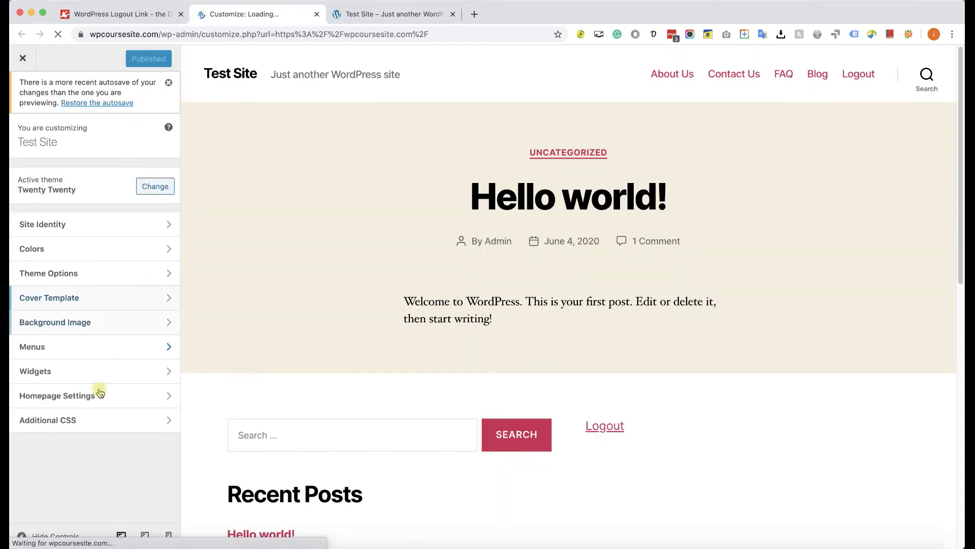
Open the Customizer's Additional CSS editor, then return to the article's section on hiding the logout item.
{"action": "left_click", "coordinate": [98, 424]}
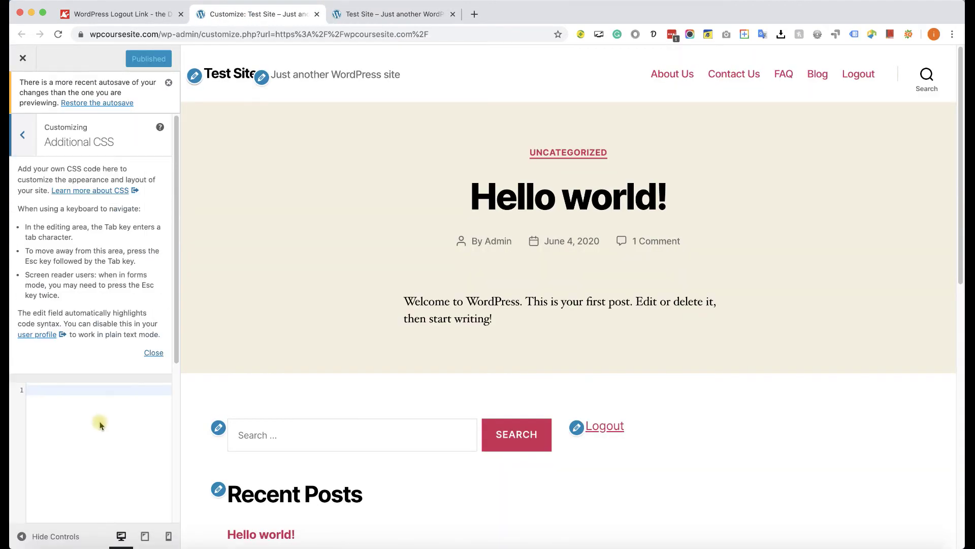
{"action": "left_click", "coordinate": [129, 20]}
{"action": "scroll", "coordinate": [320, 279], "scroll_direction": "down", "scroll_amount": 10}
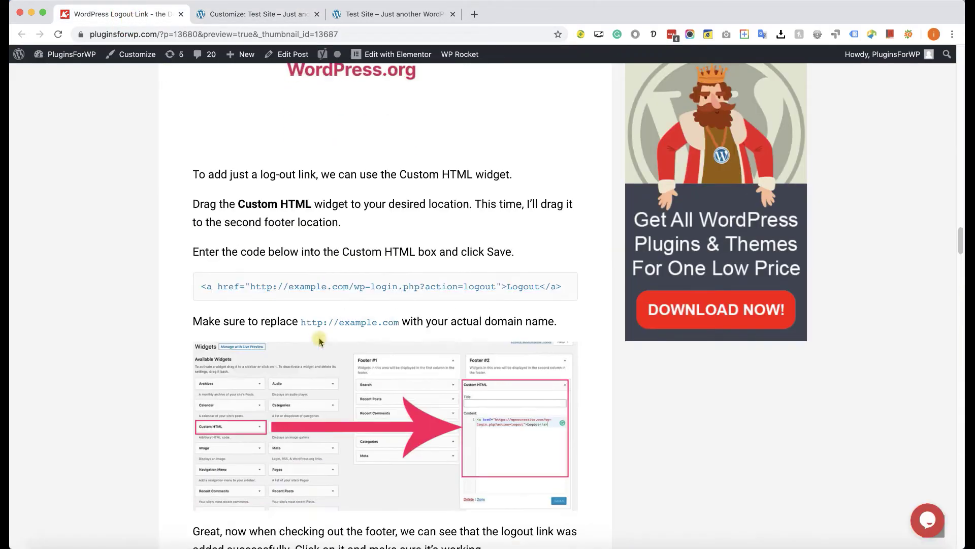
Copy the menu-hiding CSS snippet from the tutorial article.
{"action": "scroll", "coordinate": [329, 345], "scroll_direction": "down", "scroll_amount": 20}
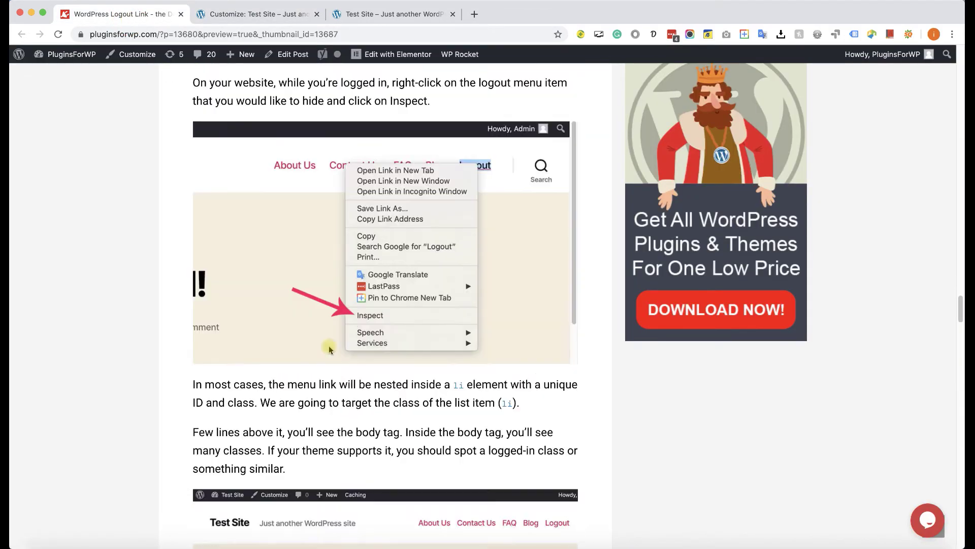
{"action": "scroll", "coordinate": [328, 350], "scroll_direction": "down", "scroll_amount": 6}
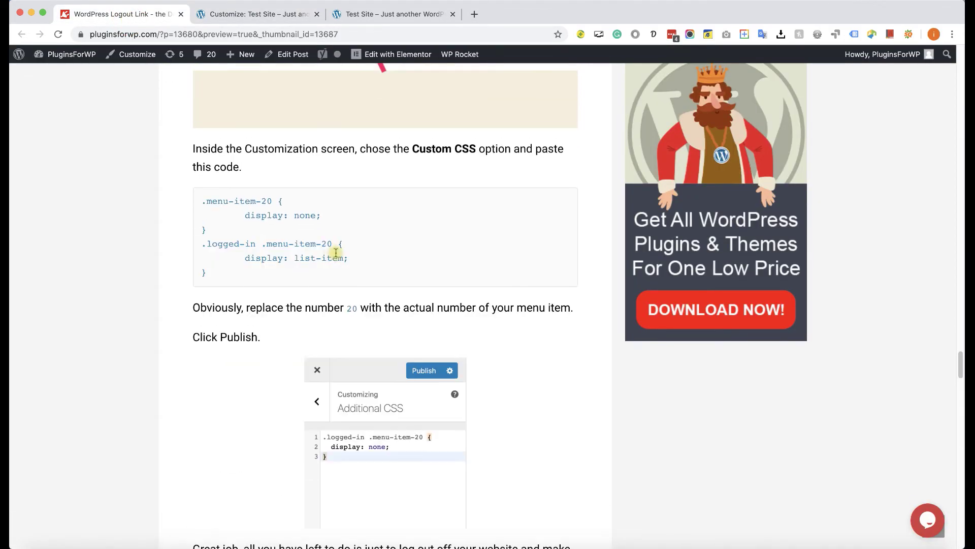
{"action": "left_click_drag", "start_coordinate": [235, 274], "coordinate": [199, 199]}
{"action": "right_click", "coordinate": [249, 206]}
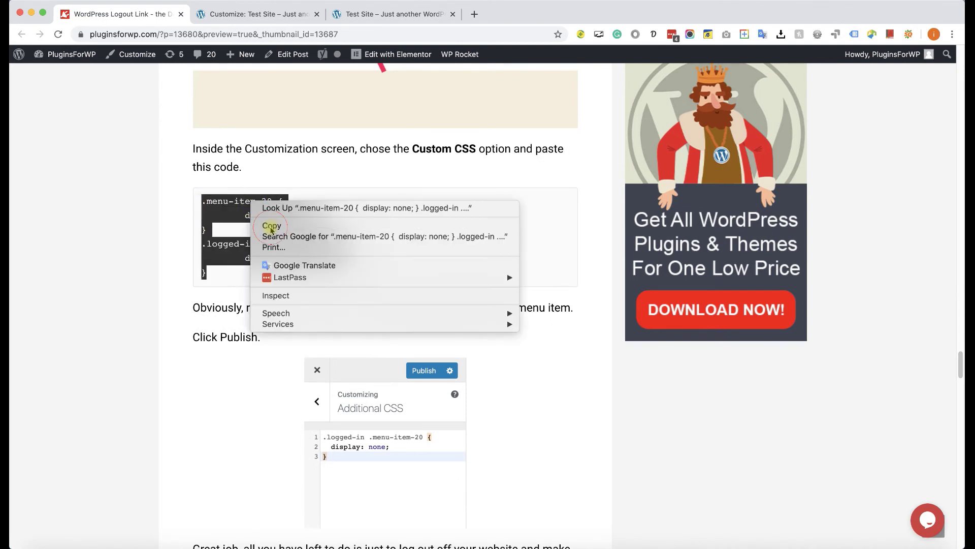
{"action": "left_click", "coordinate": [265, 226]}
{"action": "left_click", "coordinate": [267, 223]}
Paste the CSS into Additional CSS, change both 20s to 22, and publish.
{"action": "left_click", "coordinate": [267, 20]}
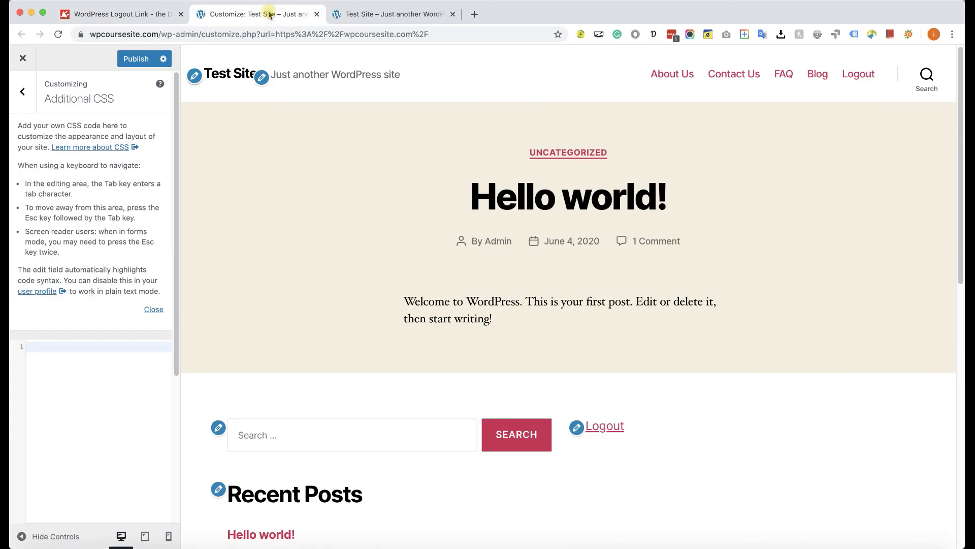
{"action": "left_click", "coordinate": [105, 367]}
{"action": "key", "text": "ctrl+v"}
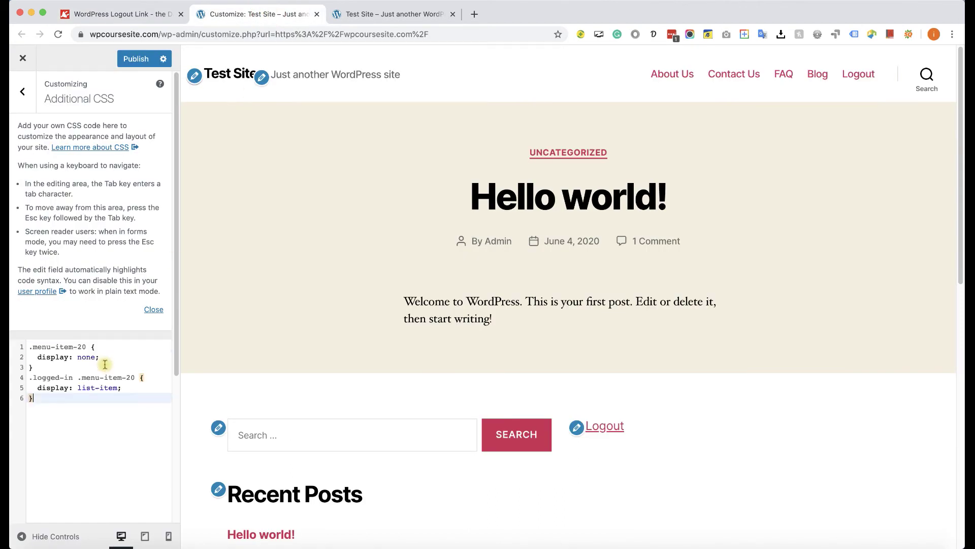
{"action": "double_click", "coordinate": [83, 346]}
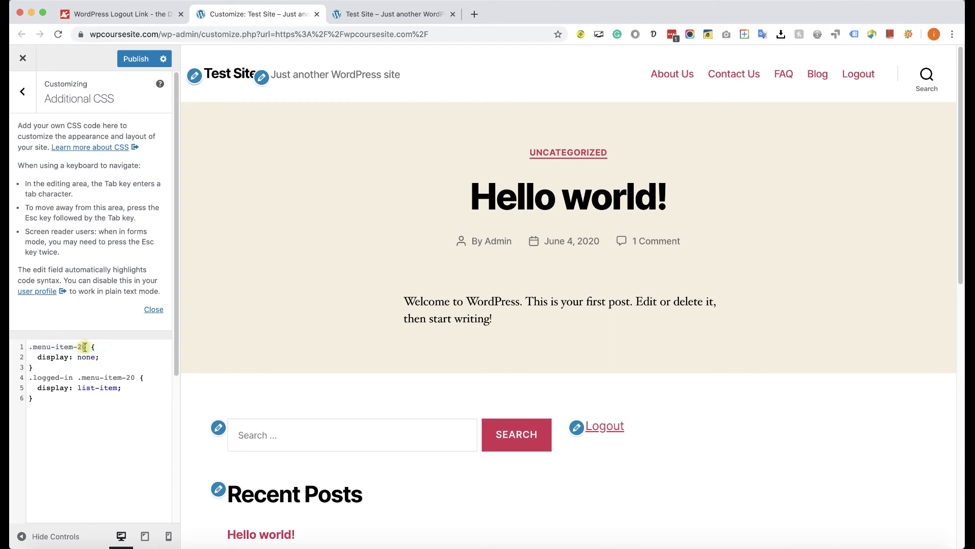
{"action": "type", "text": "22"}
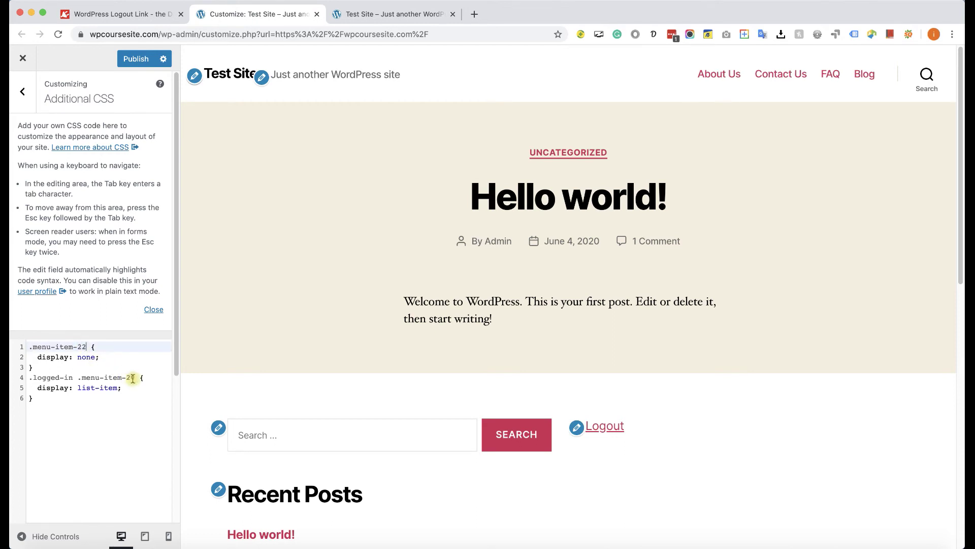
{"action": "double_click", "coordinate": [131, 377]}
{"action": "type", "text": "22"}
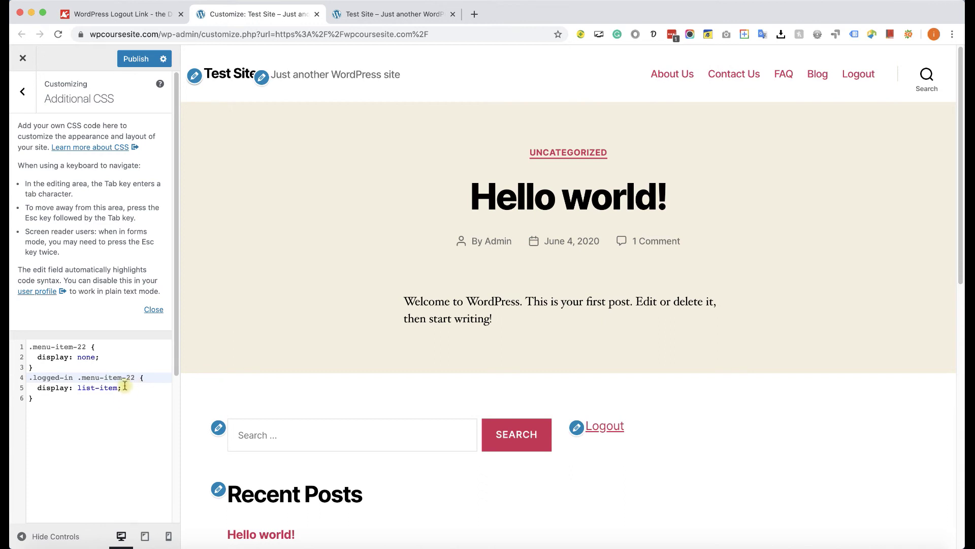
{"action": "left_click", "coordinate": [134, 60]}
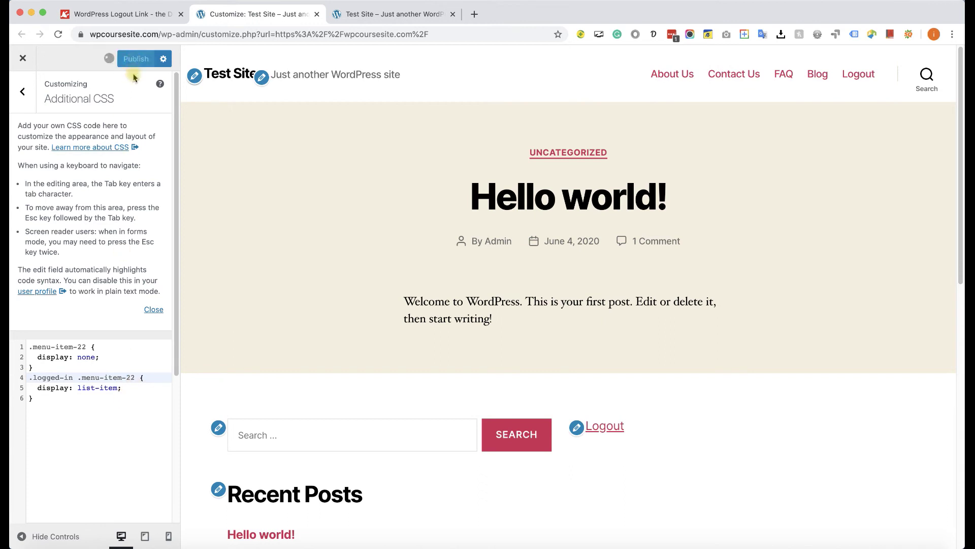
Load wpcoursesite.com in a private window to confirm visitors see no Logout link.
{"action": "left_click", "coordinate": [428, 14]}
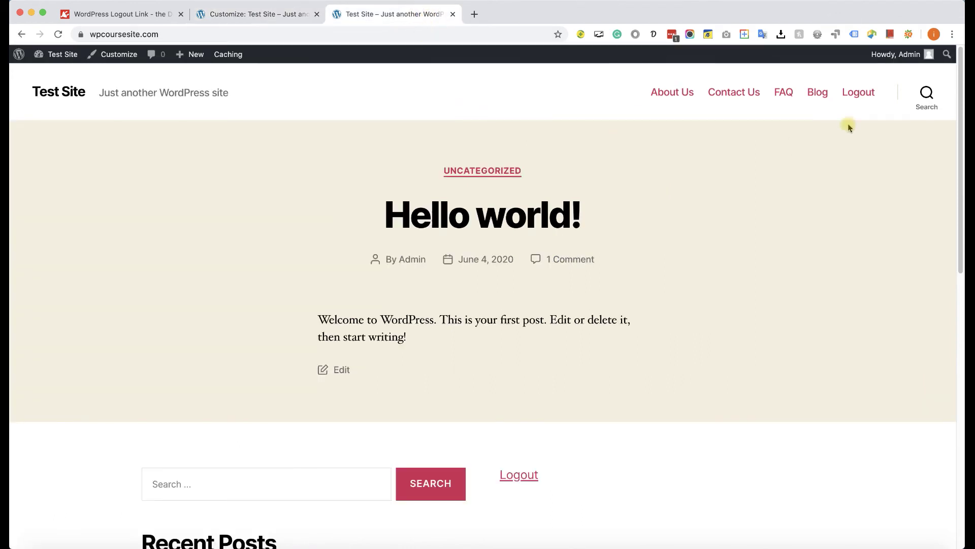
{"action": "key", "text": "super+shift+n"}
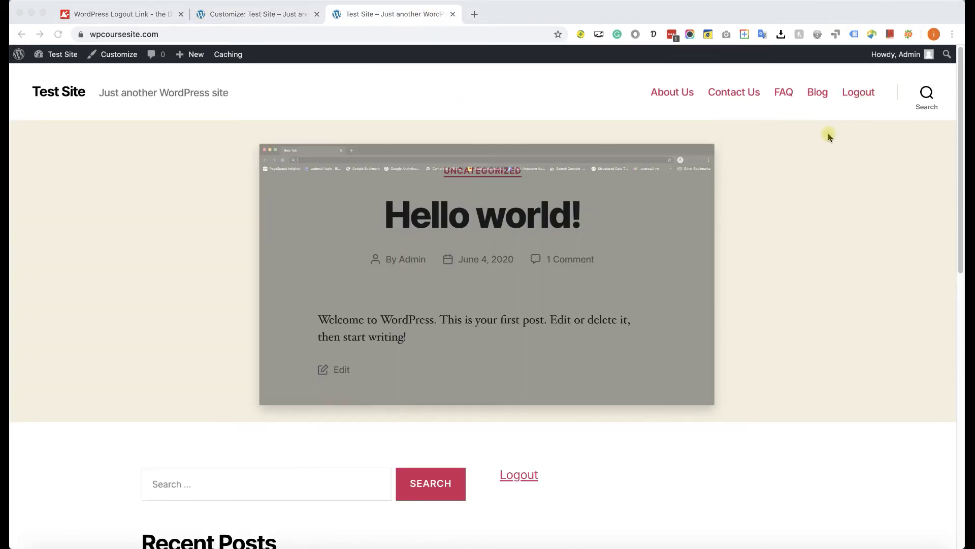
{"action": "type", "text": "wpc"}
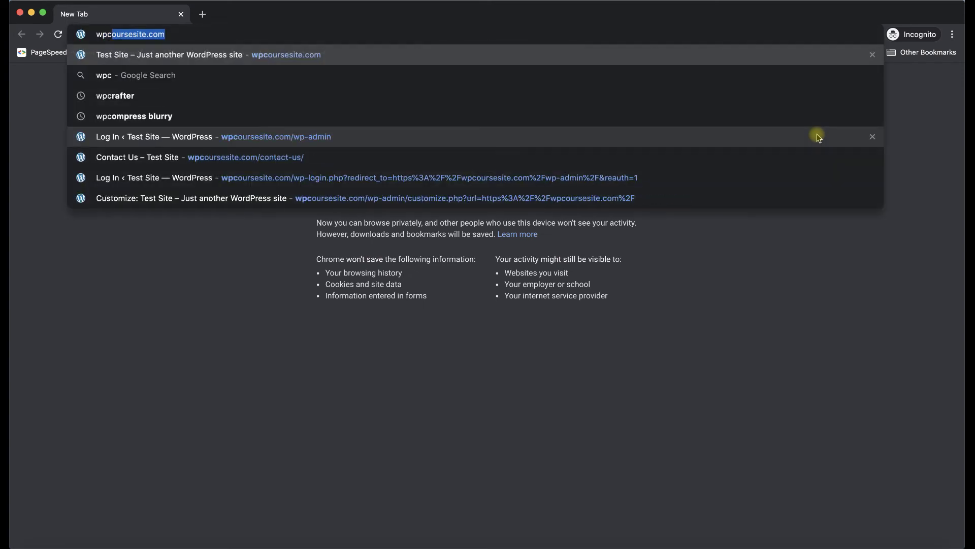
{"action": "key", "text": "Return"}
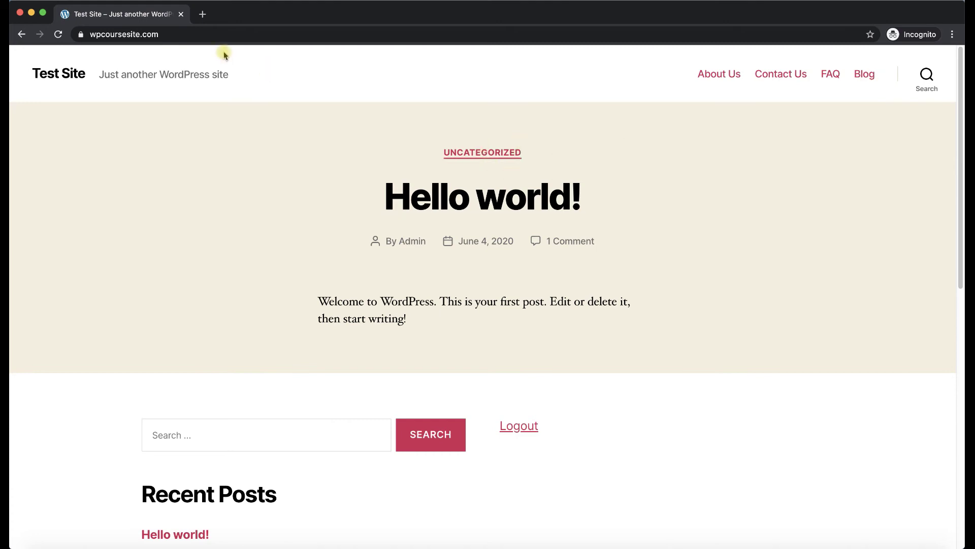
{"action": "left_click", "coordinate": [181, 15]}
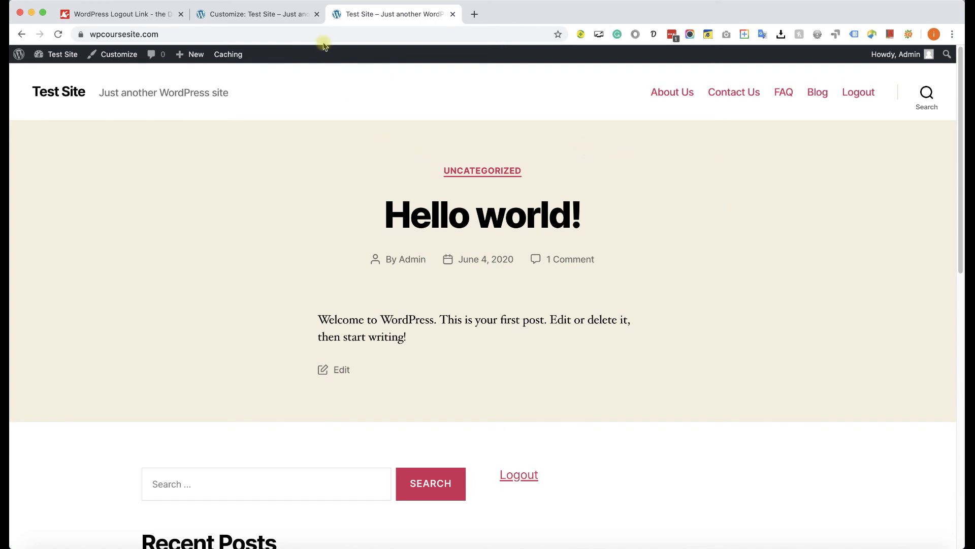
Close the Customize tab, leaving the logged-in front page open.
{"action": "left_click", "coordinate": [317, 15]}
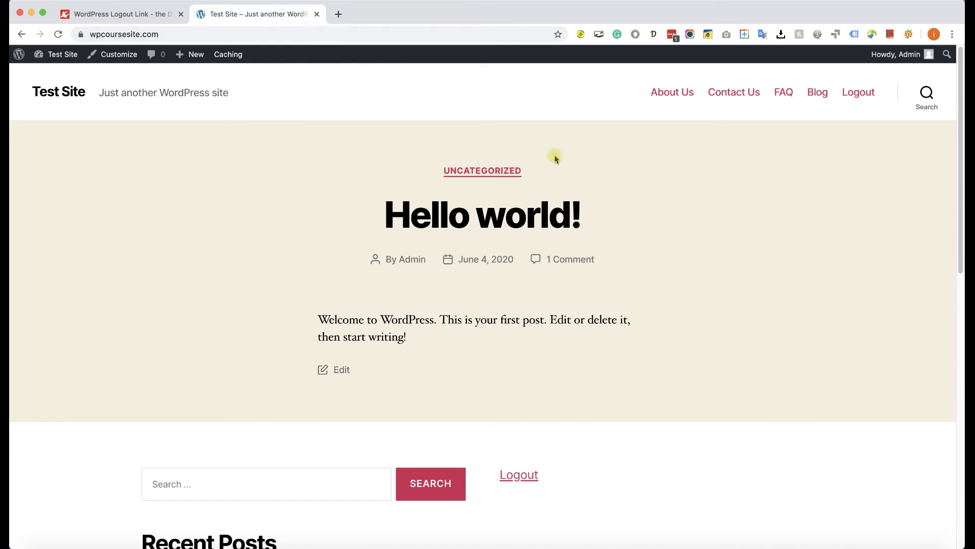
{"action": "left_click", "coordinate": [856, 101]}
{"action": "mouse_move", "coordinate": [64, 57]}
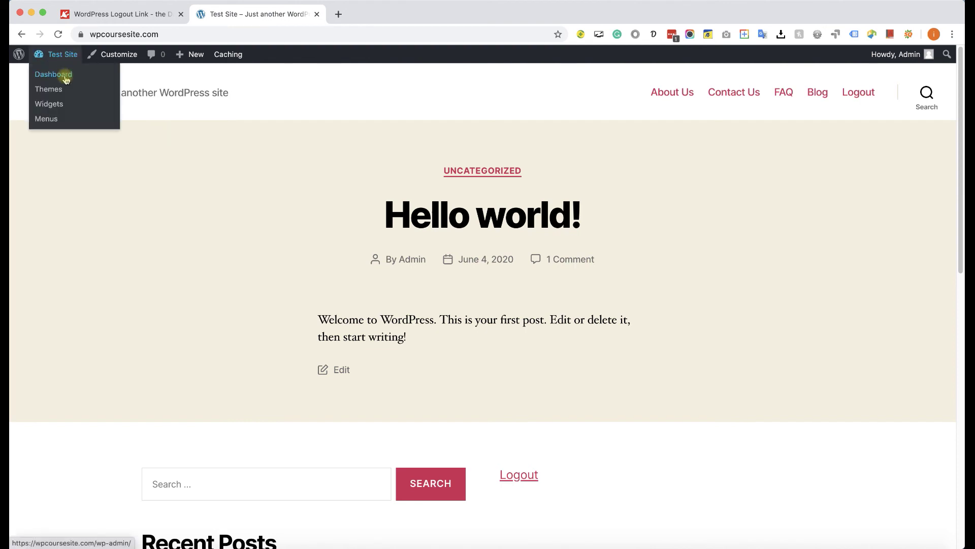
Open Twenty Twenty's functions.php in the Theme Editor with the cursor on its last line.
{"action": "left_click", "coordinate": [65, 79]}
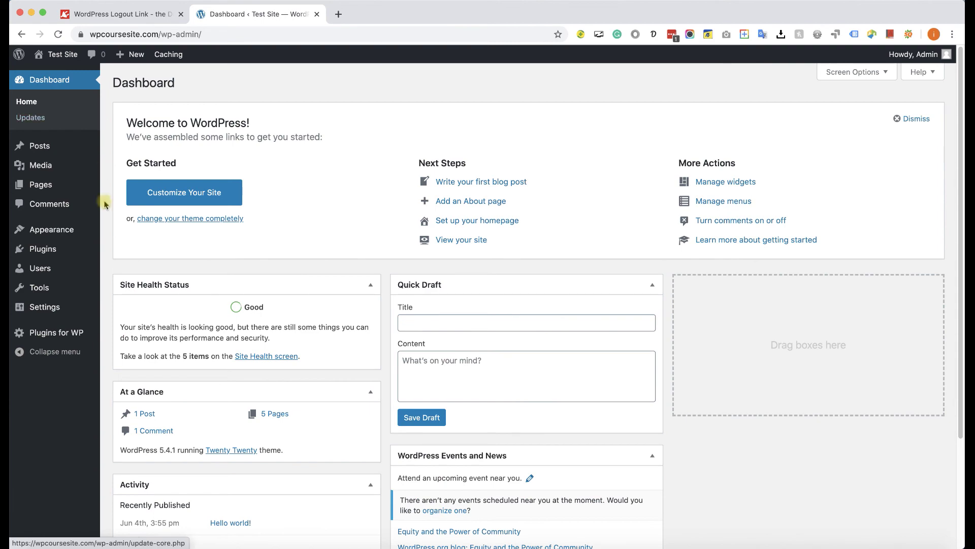
{"action": "mouse_move", "coordinate": [71, 236]}
{"action": "left_click", "coordinate": [131, 310]}
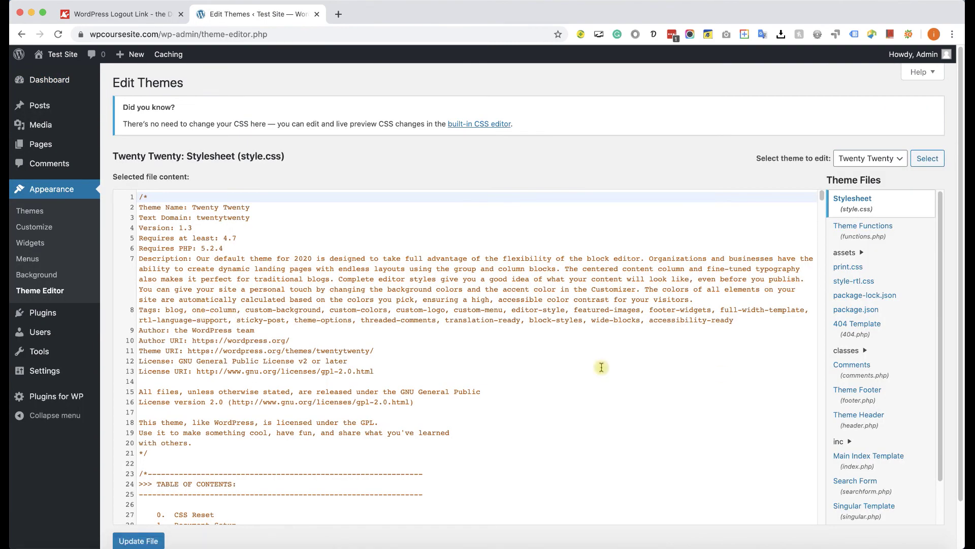
{"action": "left_click", "coordinate": [899, 236]}
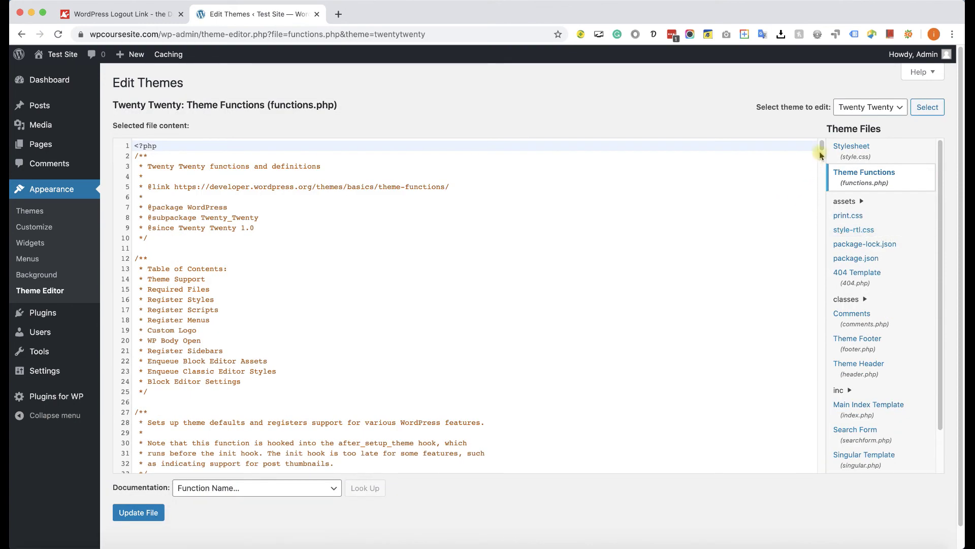
{"action": "left_click_drag", "start_coordinate": [821, 147], "coordinate": [824, 481]}
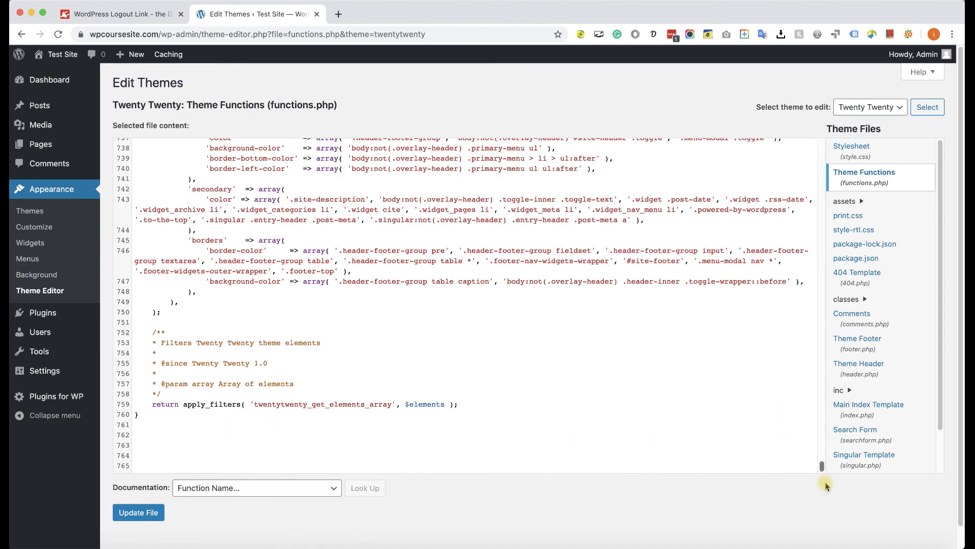
{"action": "left_click", "coordinate": [747, 463]}
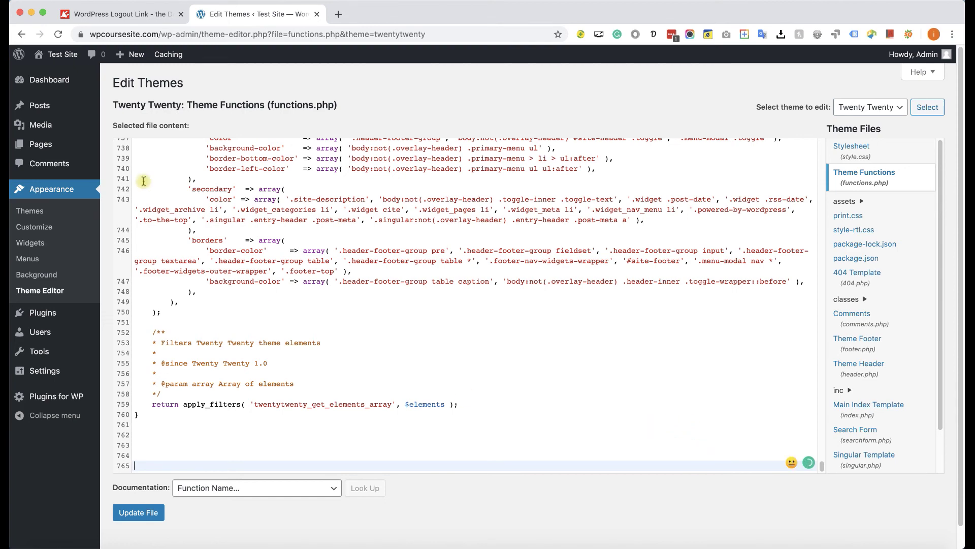
Copy the pfwp_logout_without_confirm code block from the tutorial article.
{"action": "left_click", "coordinate": [103, 17]}
{"action": "scroll", "coordinate": [349, 337], "scroll_direction": "down", "scroll_amount": 15}
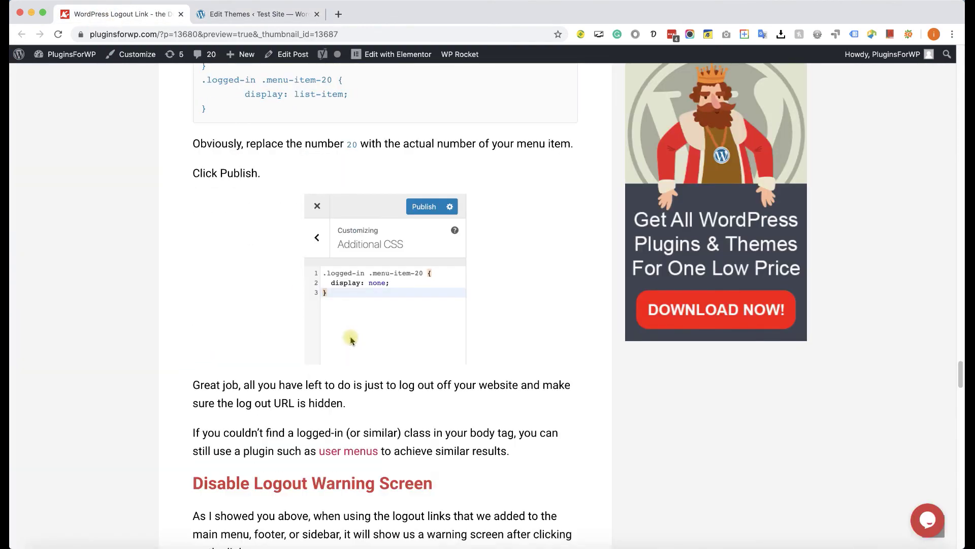
{"action": "scroll", "coordinate": [352, 338], "scroll_direction": "down", "scroll_amount": 10}
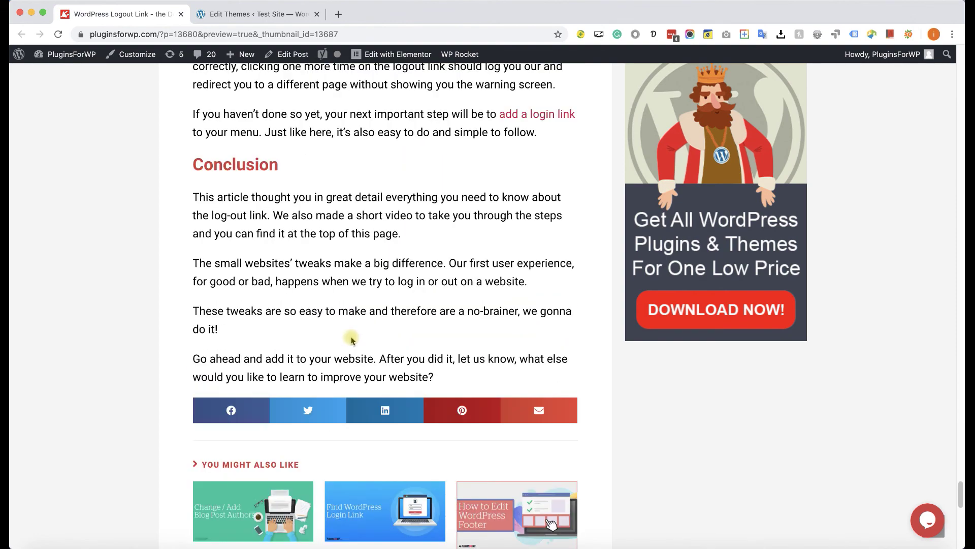
{"action": "scroll", "coordinate": [352, 338], "scroll_direction": "up", "scroll_amount": 5}
{"action": "scroll", "coordinate": [353, 337], "scroll_direction": "up", "scroll_amount": 4}
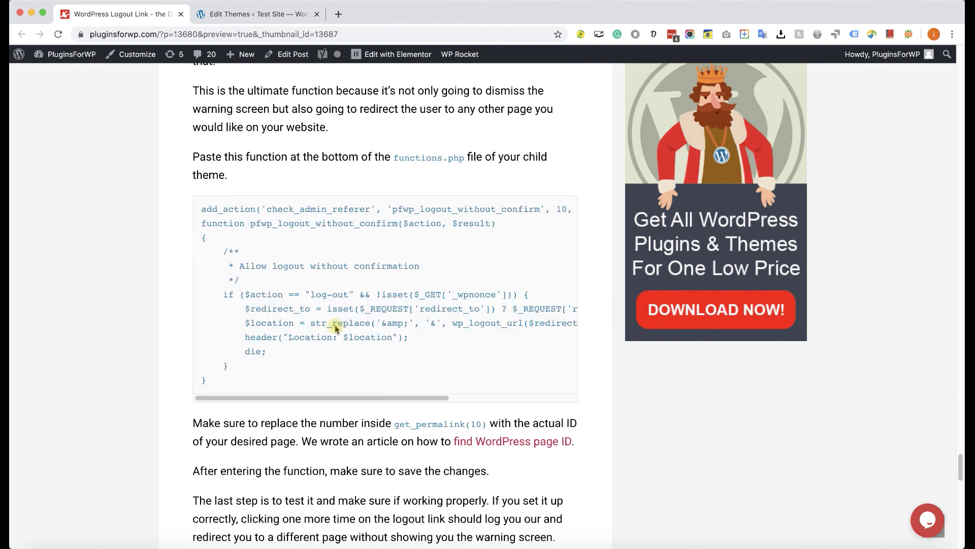
{"action": "left_click_drag", "start_coordinate": [233, 381], "coordinate": [198, 208]}
{"action": "right_click", "coordinate": [214, 212]}
{"action": "left_click", "coordinate": [231, 227]}
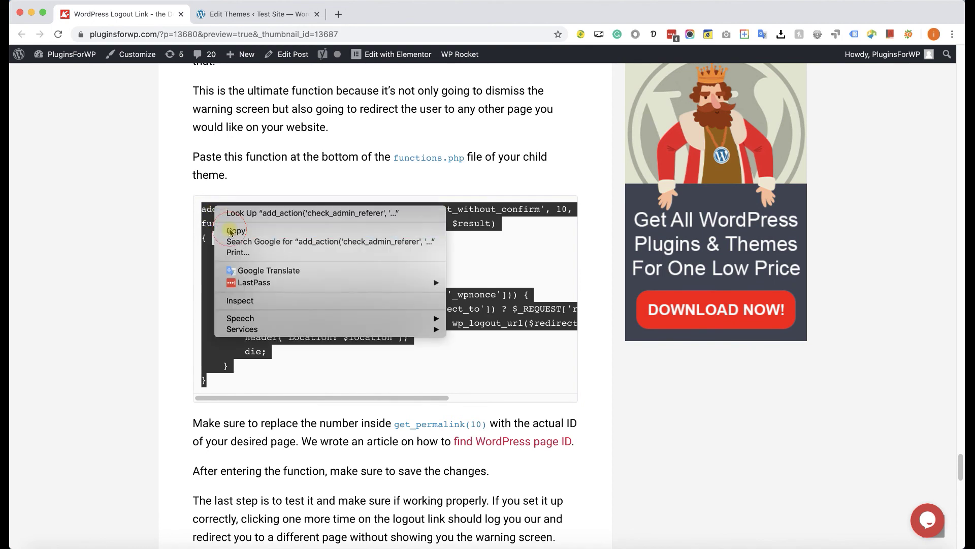
{"action": "left_click", "coordinate": [232, 222]}
Paste the function at line 765, keep get_permalink(10), and update functions.php.
{"action": "left_click", "coordinate": [237, 15]}
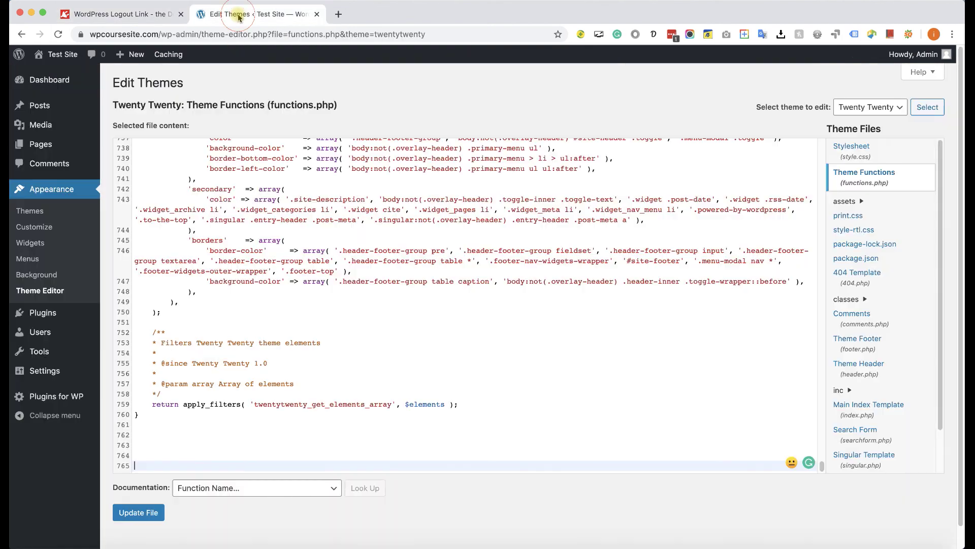
{"action": "left_click", "coordinate": [245, 465]}
{"action": "key", "text": "super+v"}
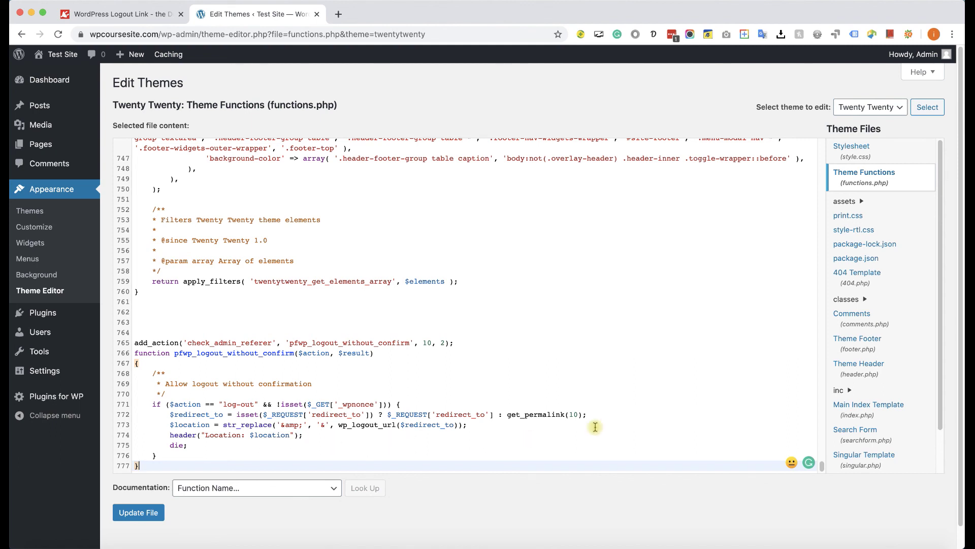
{"action": "left_click_drag", "start_coordinate": [570, 413], "coordinate": [576, 414]}
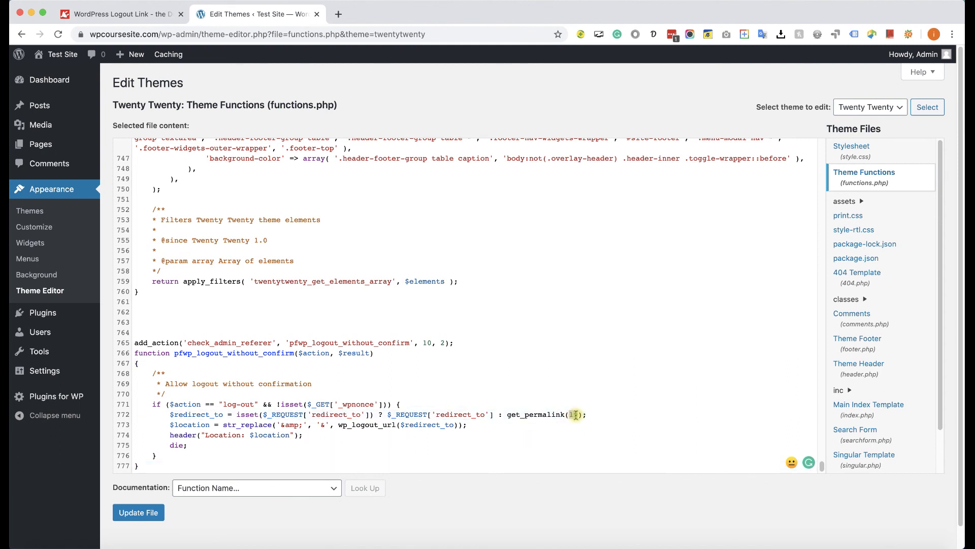
{"action": "left_click", "coordinate": [575, 415]}
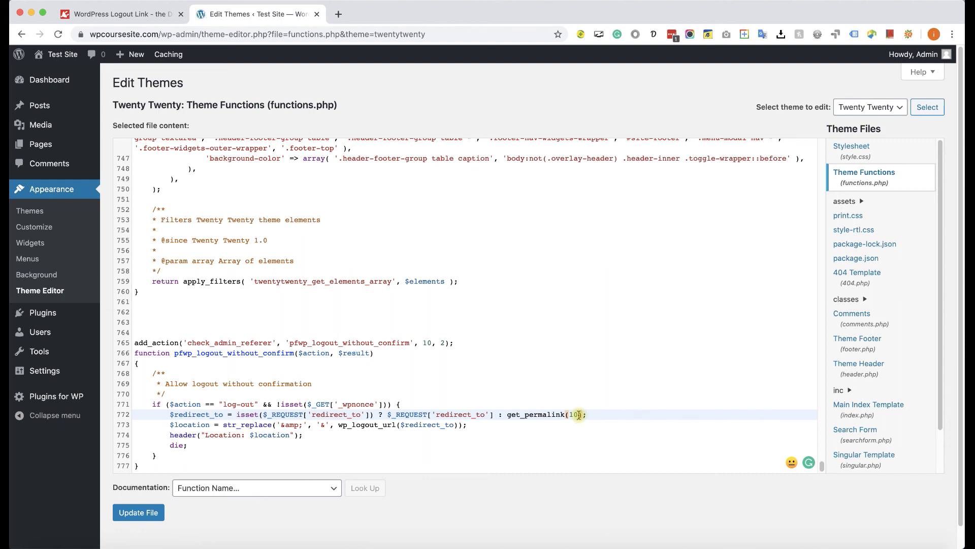
{"action": "left_click", "coordinate": [153, 514]}
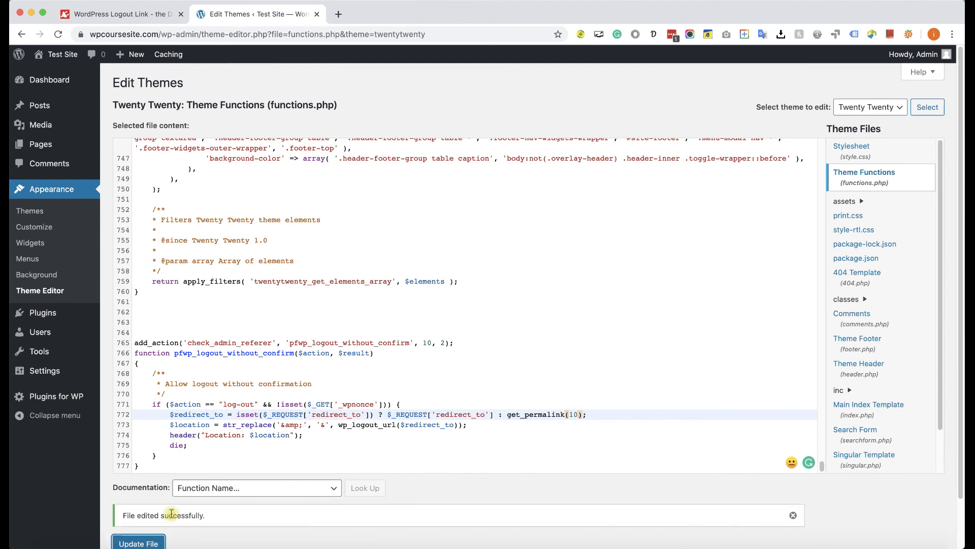
{"action": "left_click", "coordinate": [63, 57]}
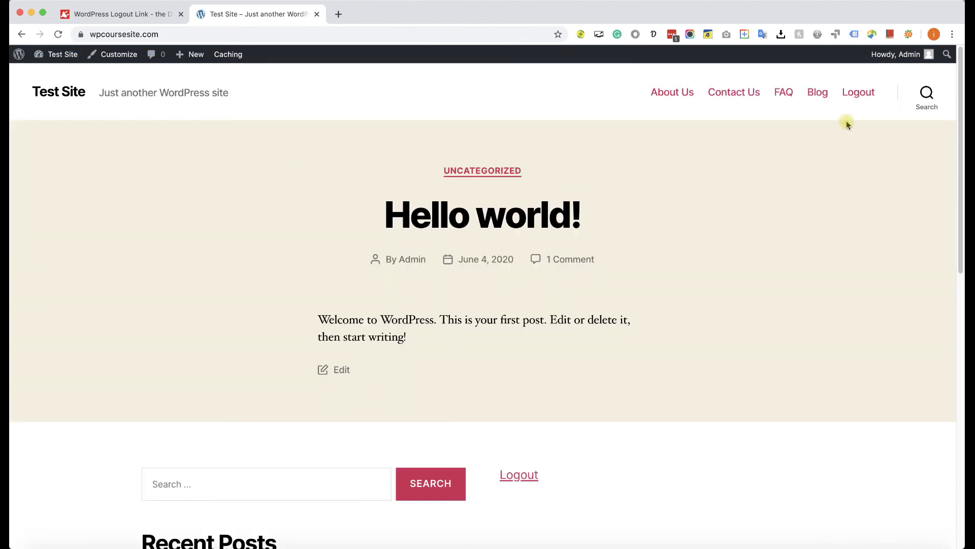
Log out through the menu's Logout link without a confirmation screen.
{"action": "left_click", "coordinate": [860, 97]}
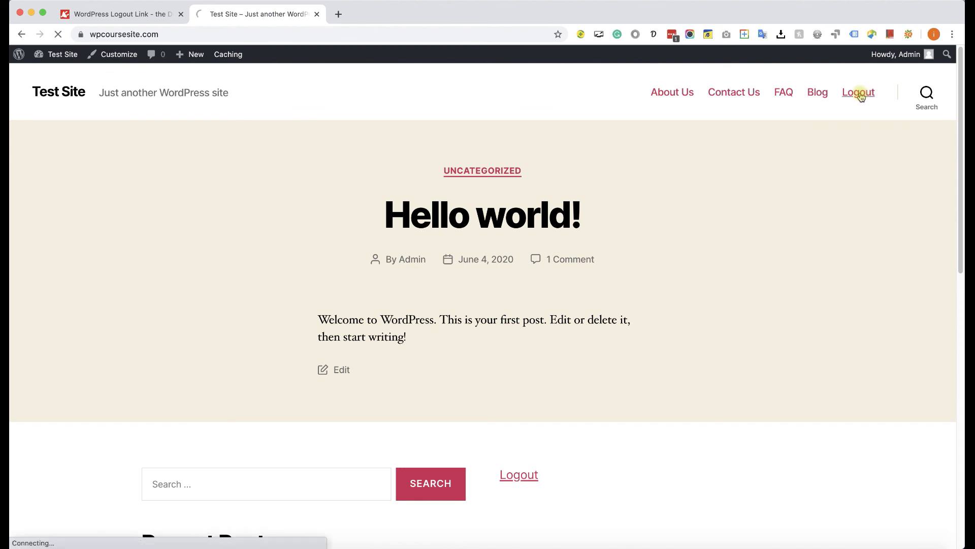